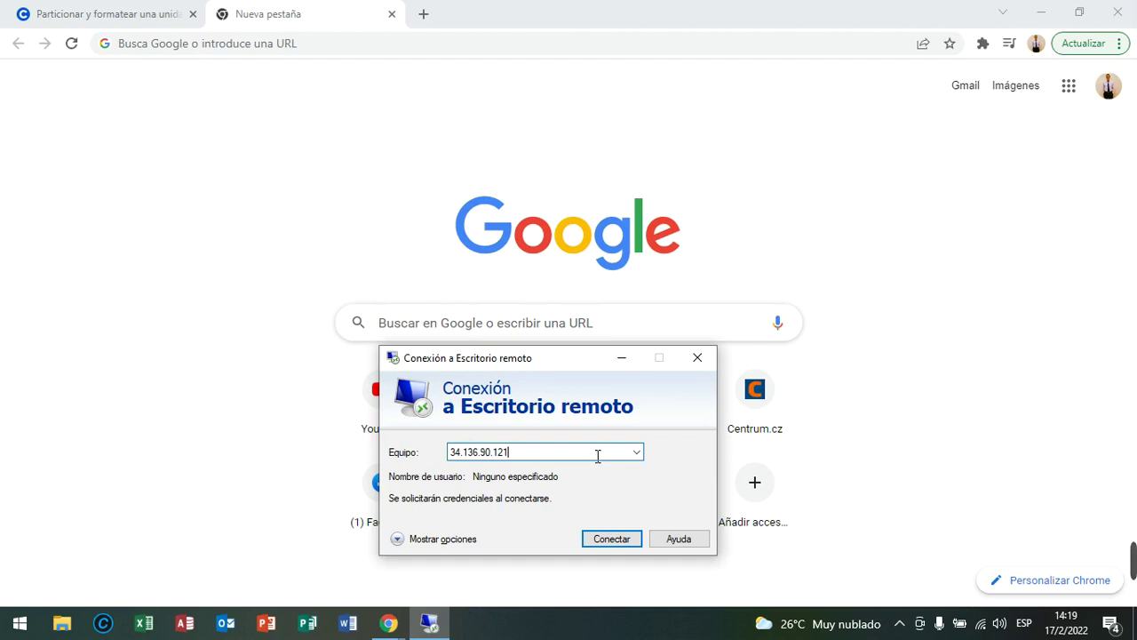
- Start the remote desktop connection to 34.136.90.121 and enter student as the user name in the credentials prompt
click(617, 540)
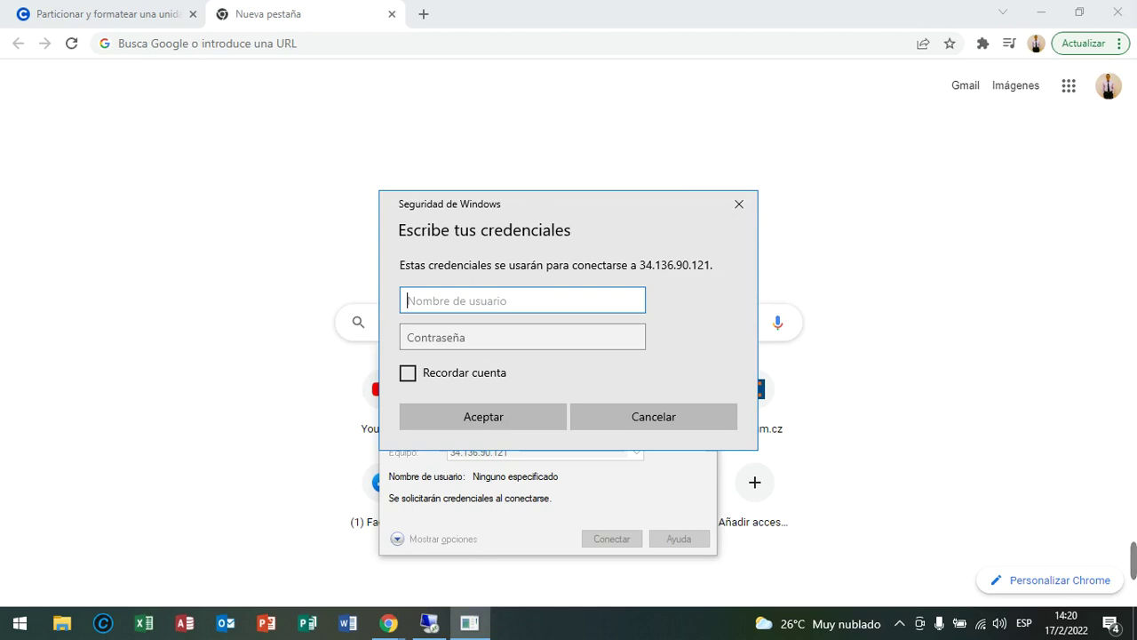
key(alt+Tab)
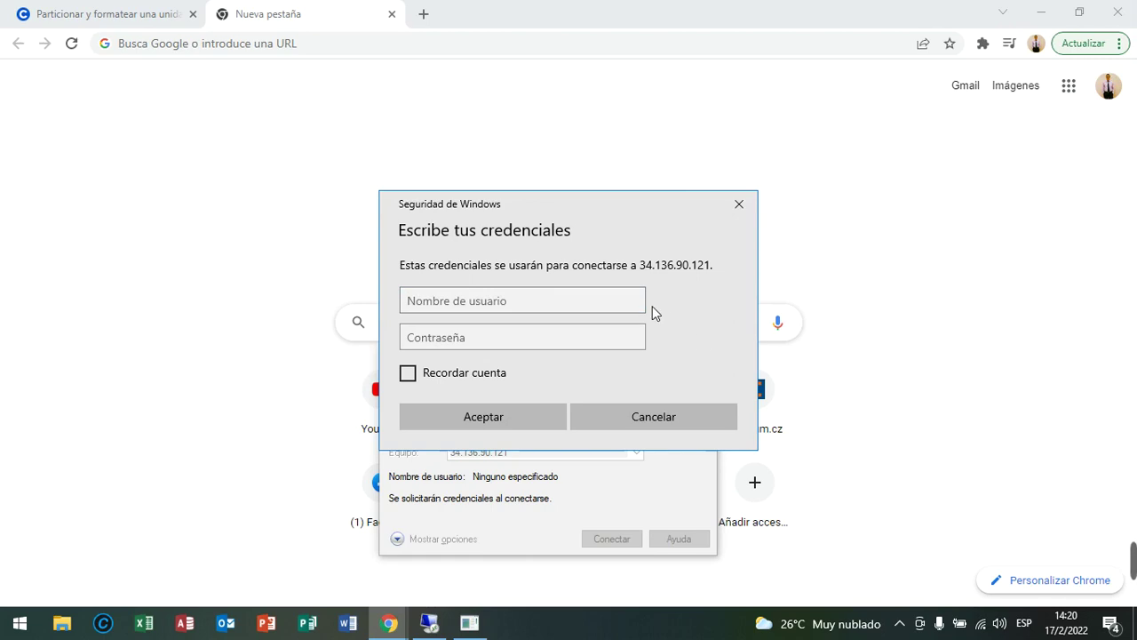
click(591, 304)
click(589, 305)
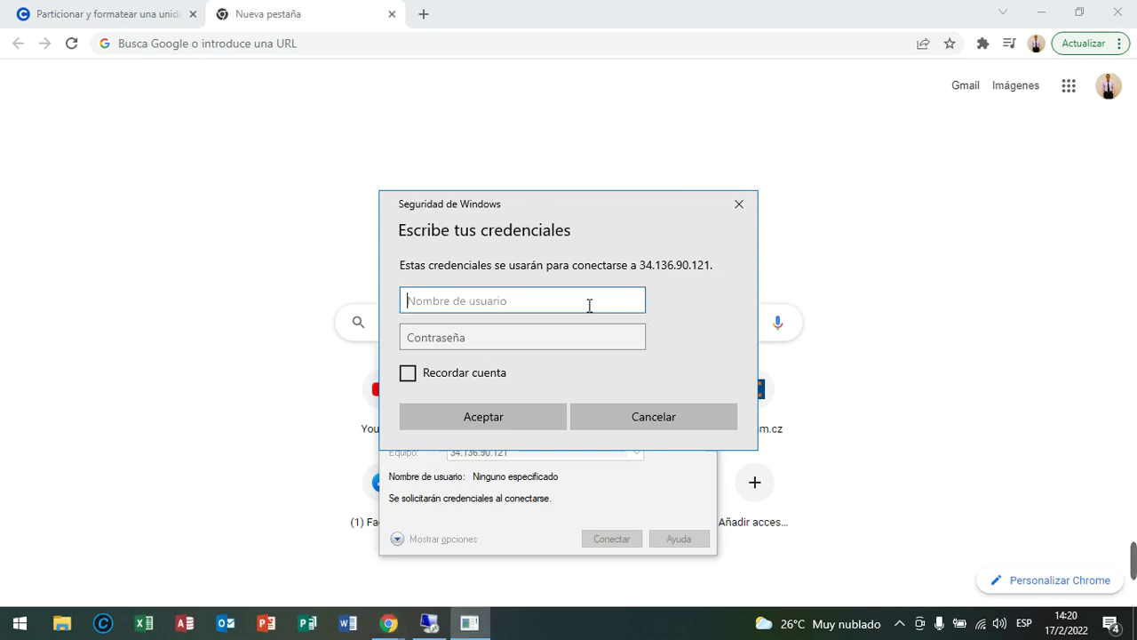
text(student)
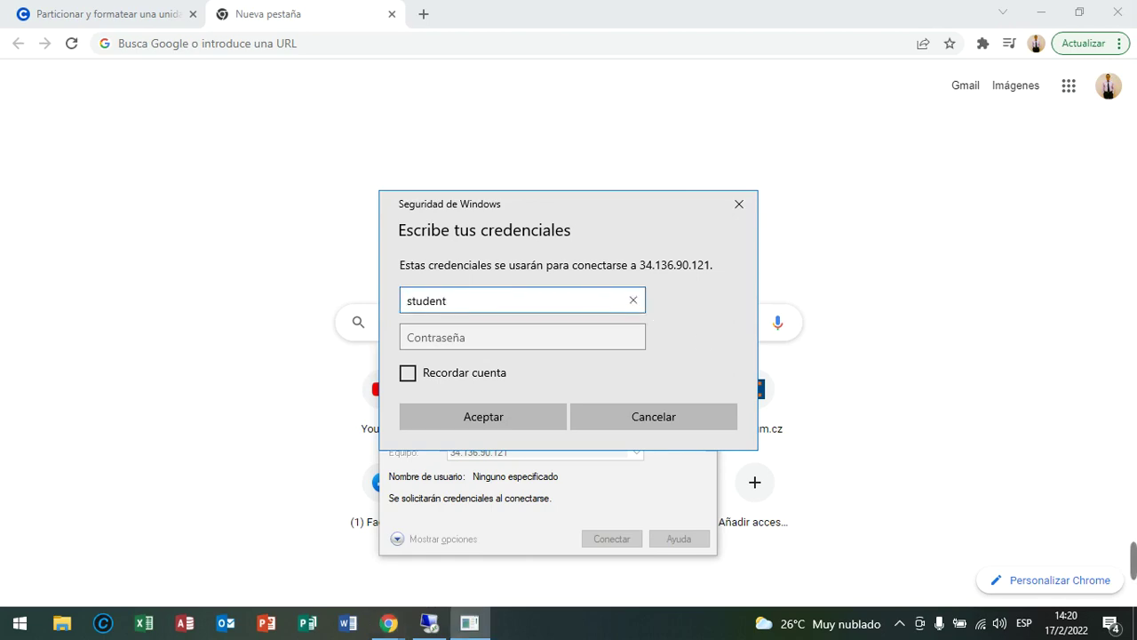
- Paste the account password, submit the credentials and accept connecting despite the remote computer's certificate errors
click(1044, 397)
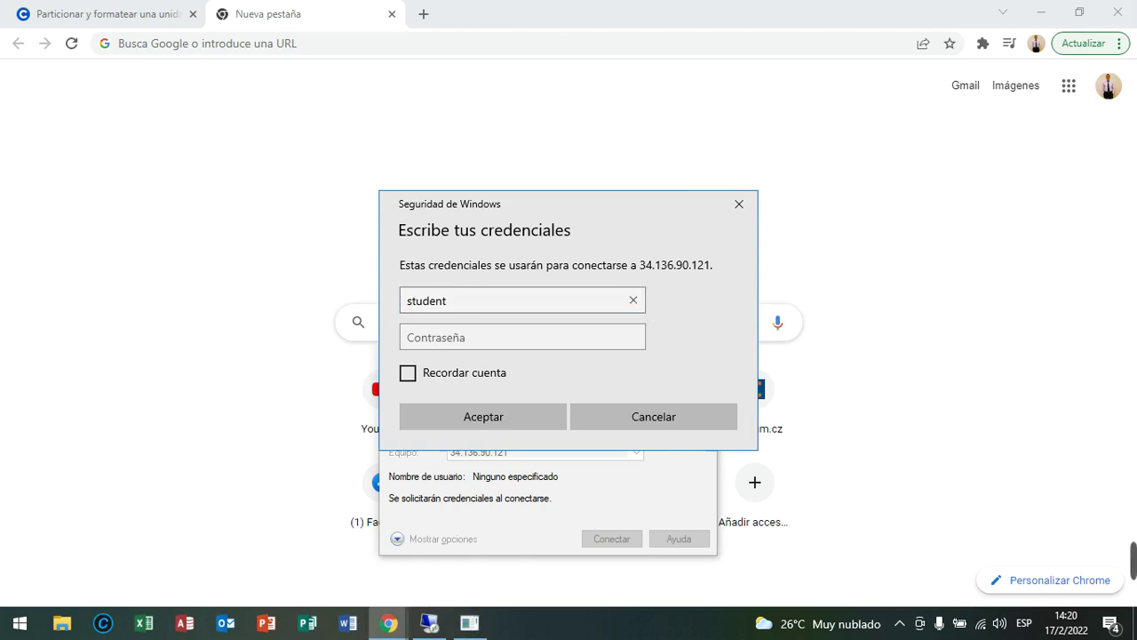
click(570, 341)
key(ctrl+v)
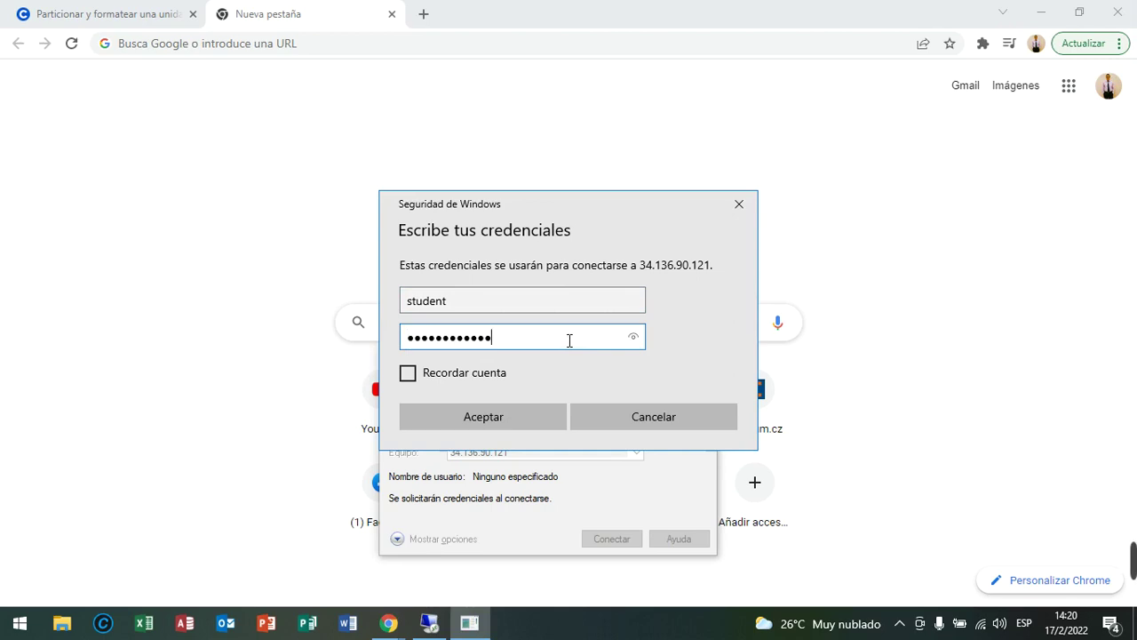
click(519, 419)
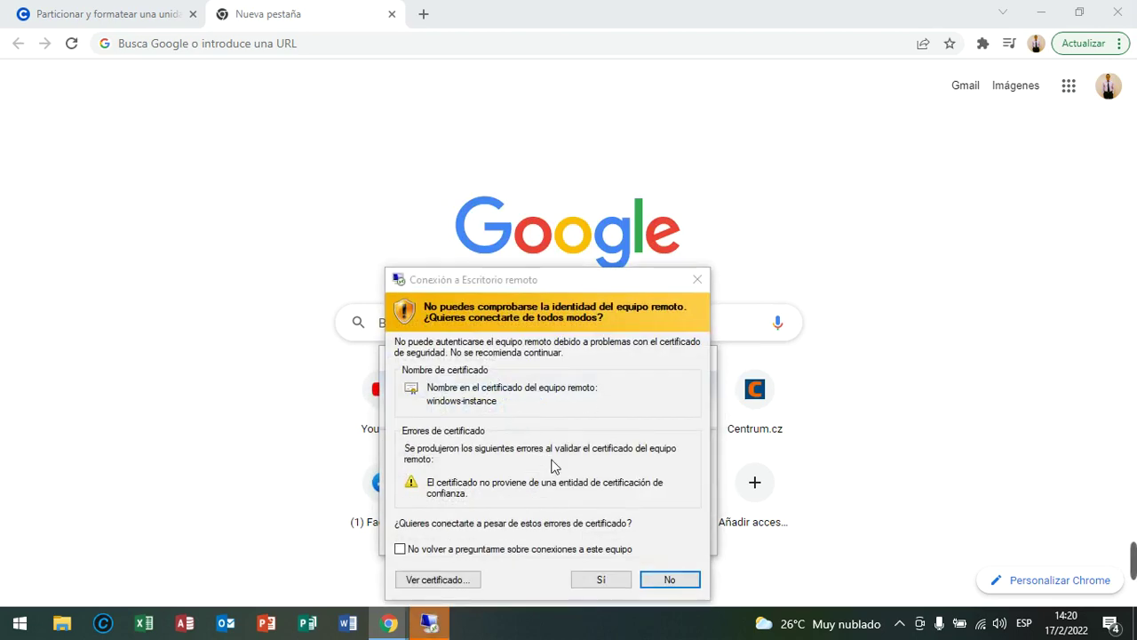
click(598, 579)
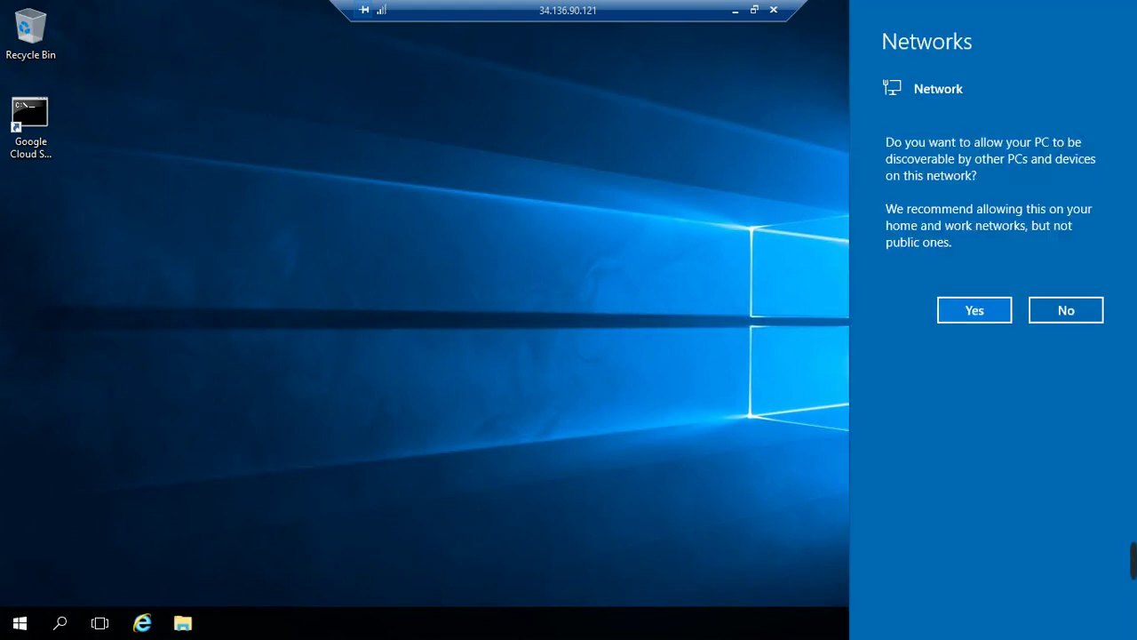
- Allow the remote PC to be discoverable on the network and close Server Manager
click(974, 310)
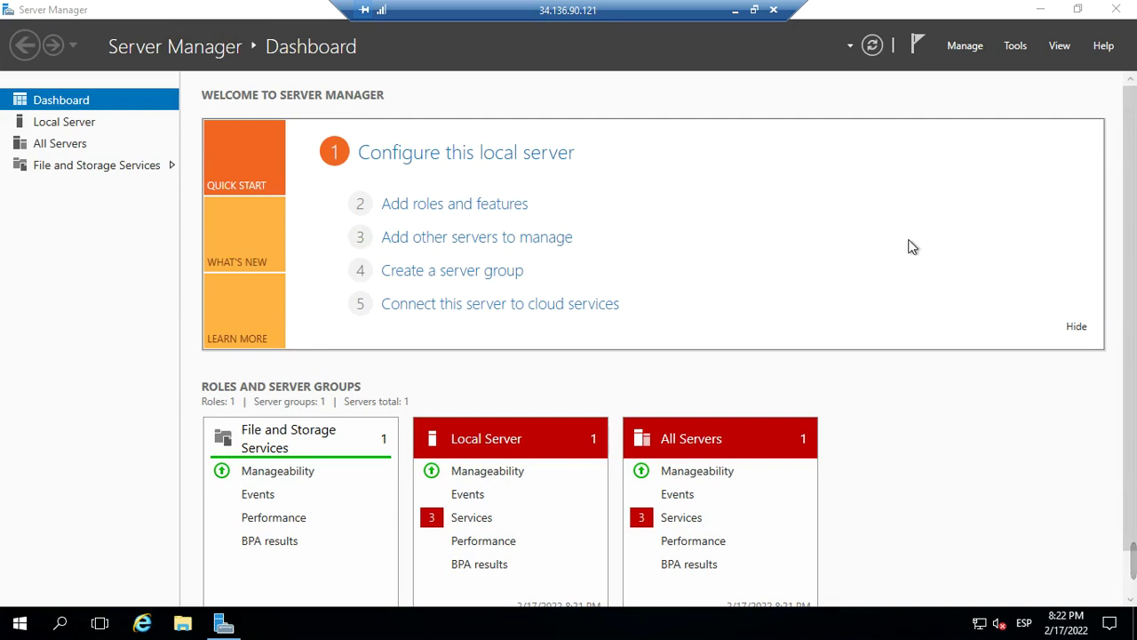
click(1118, 10)
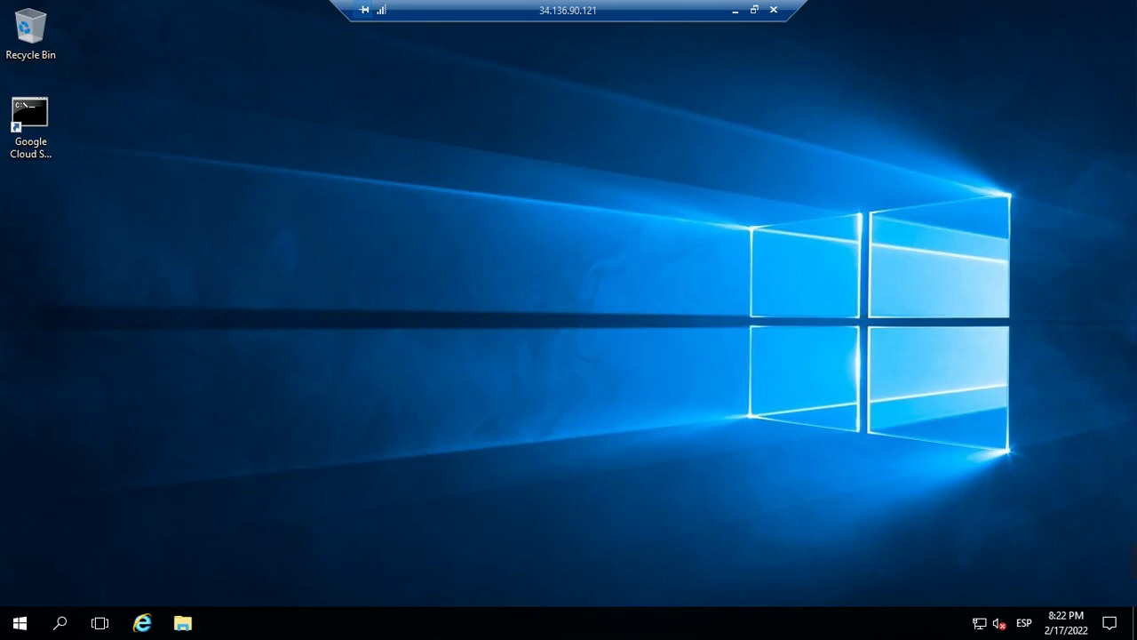
- Check the drives under This PC and the contents of Local Disk (C:) in File Explorer, and close it
click(180, 625)
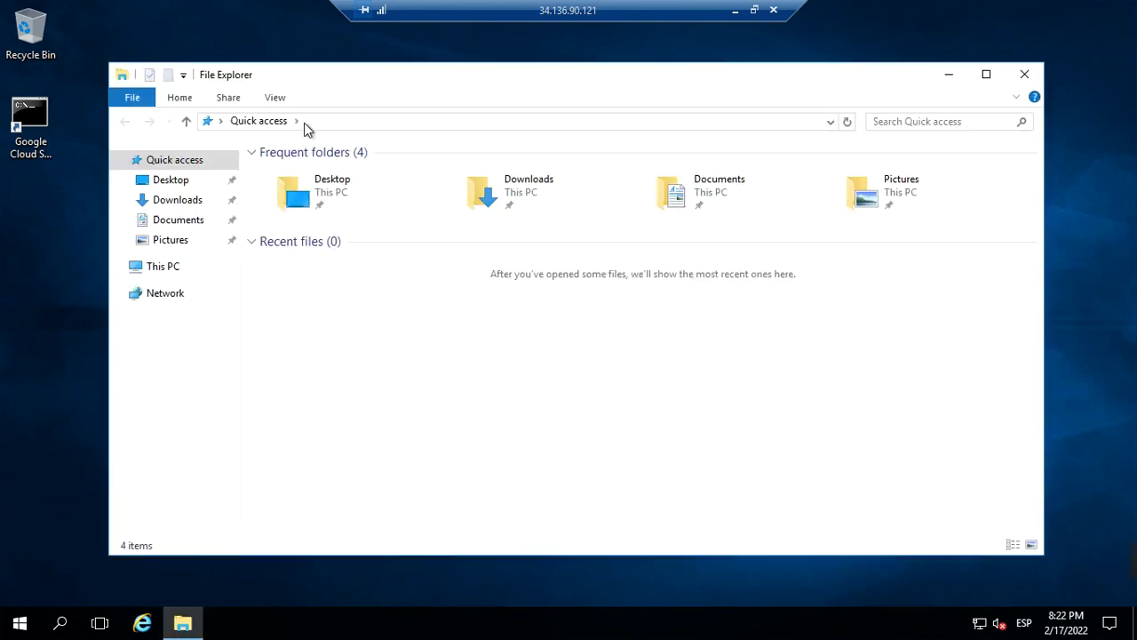
double_click(339, 84)
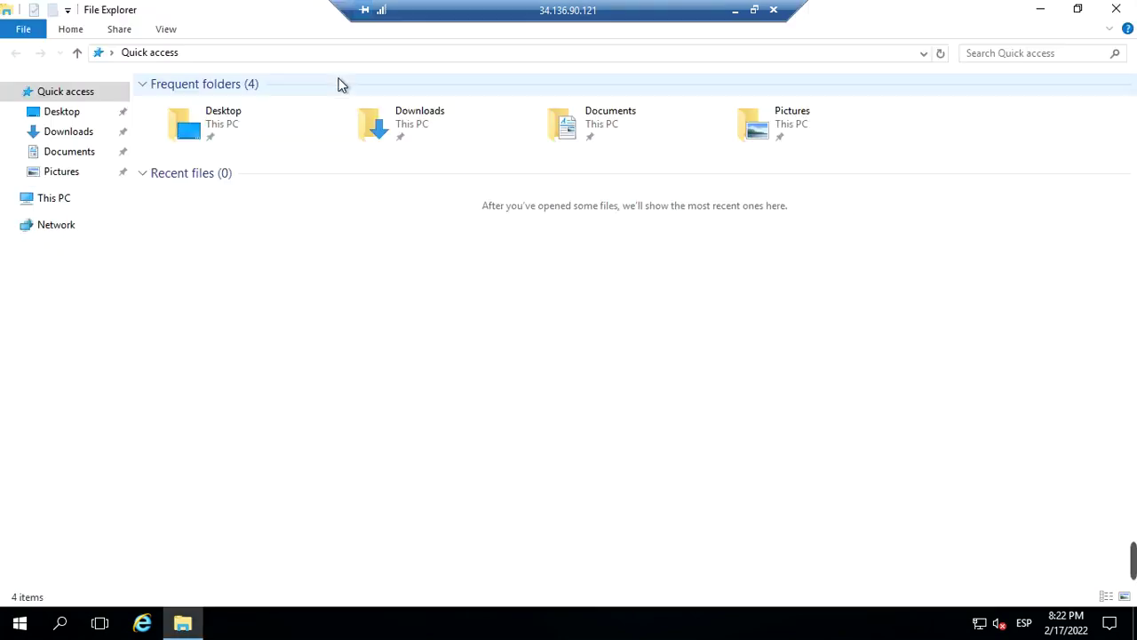
click(64, 207)
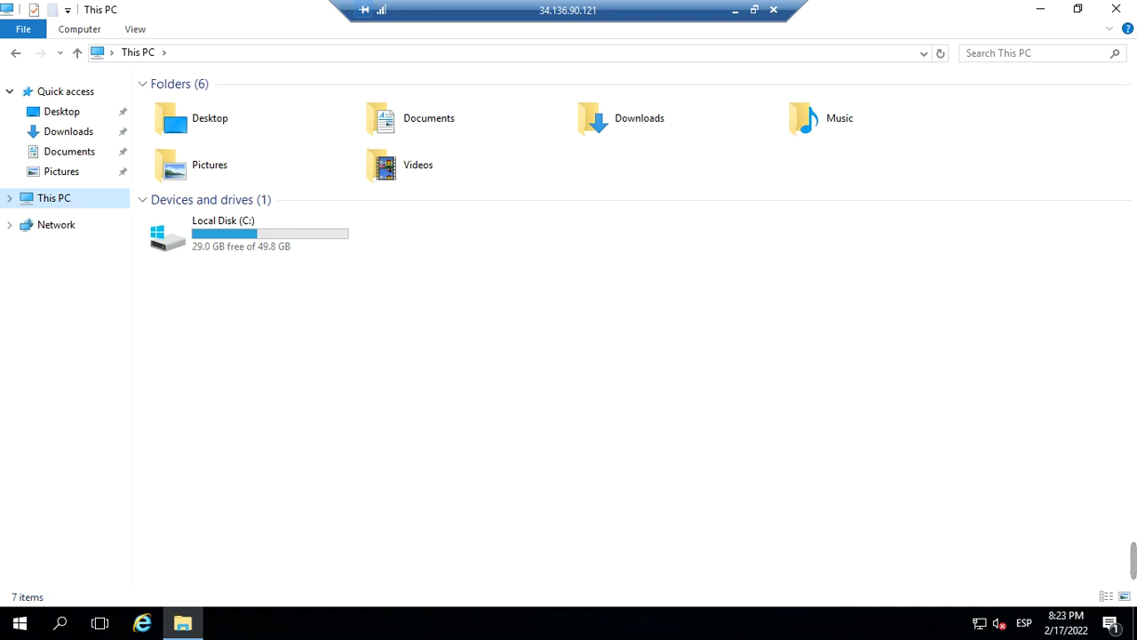
click(272, 228)
double_click(272, 229)
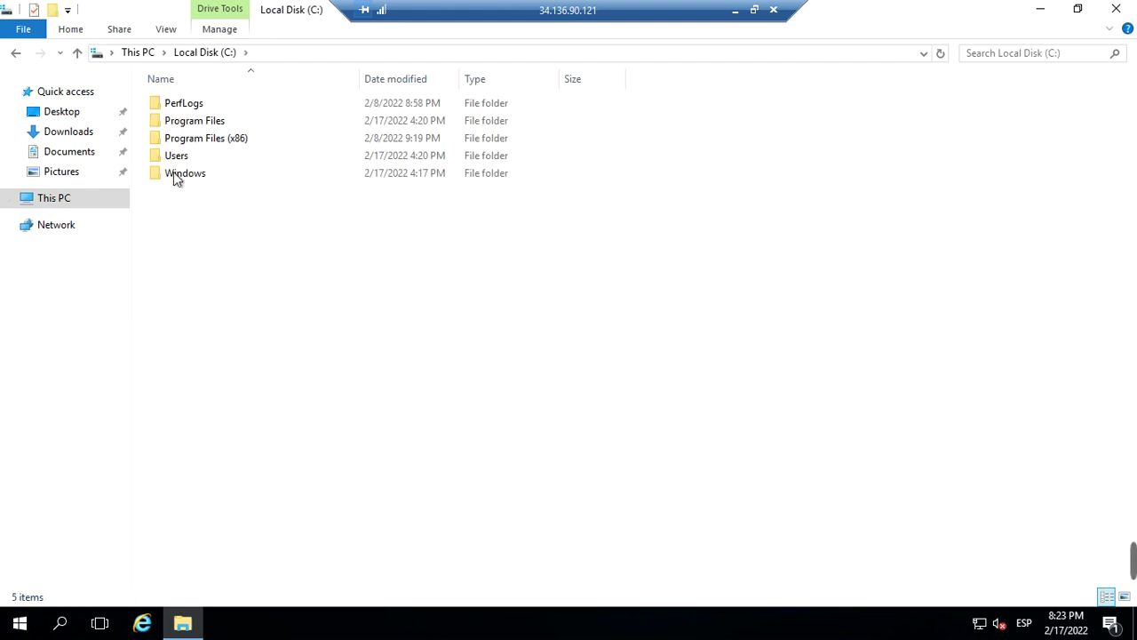
click(14, 53)
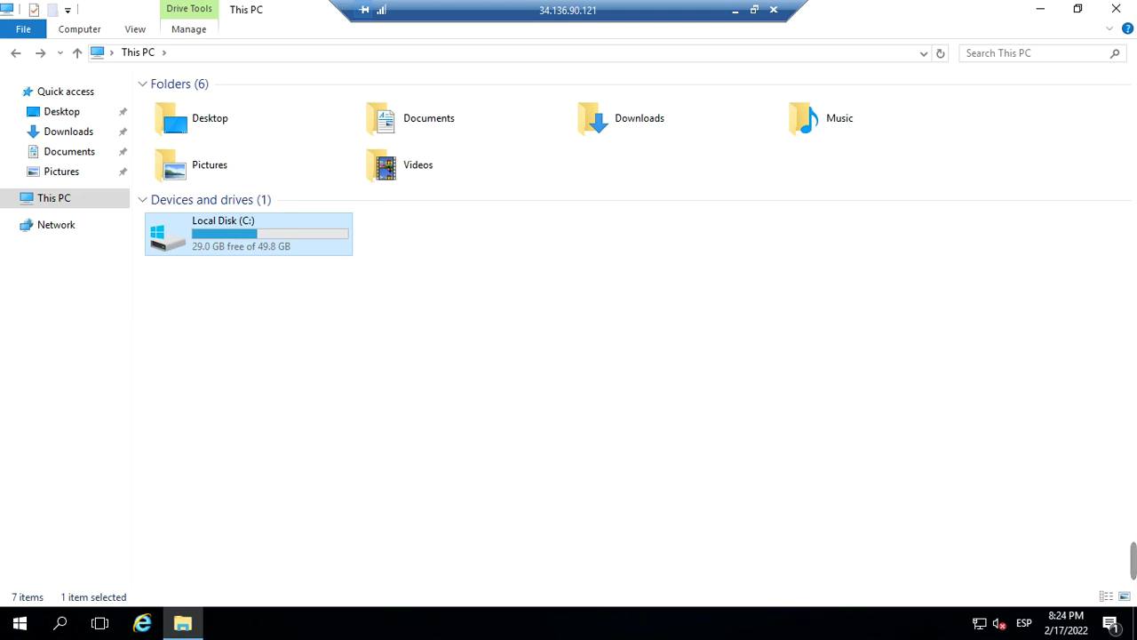
click(1116, 9)
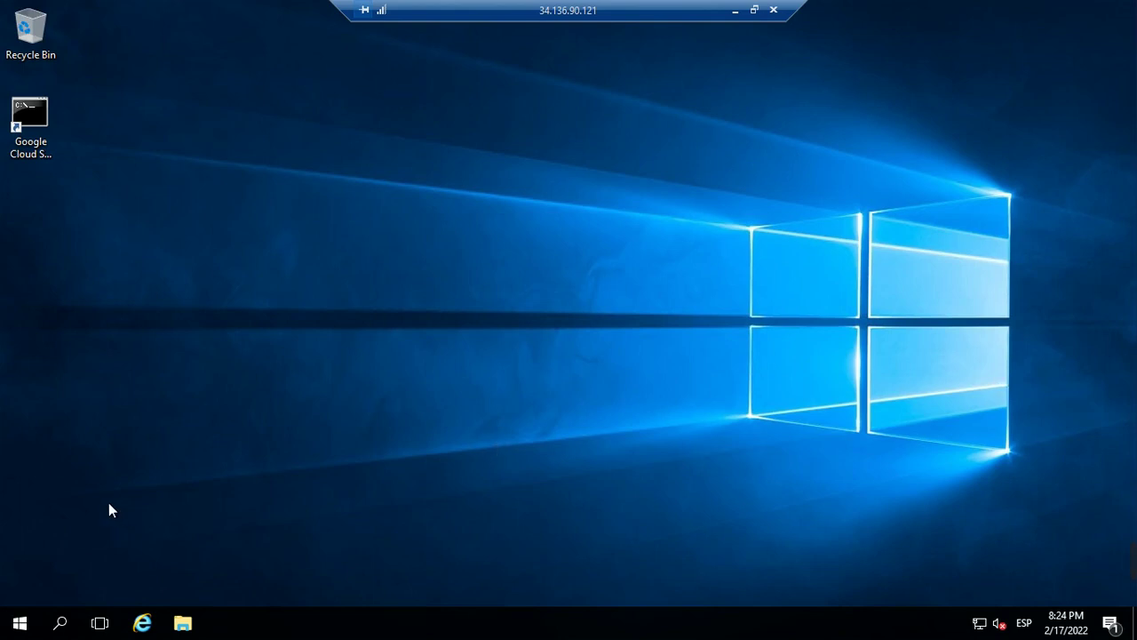
- Open the Administrative Tools from the System and Security category of Control Panel
key(super)
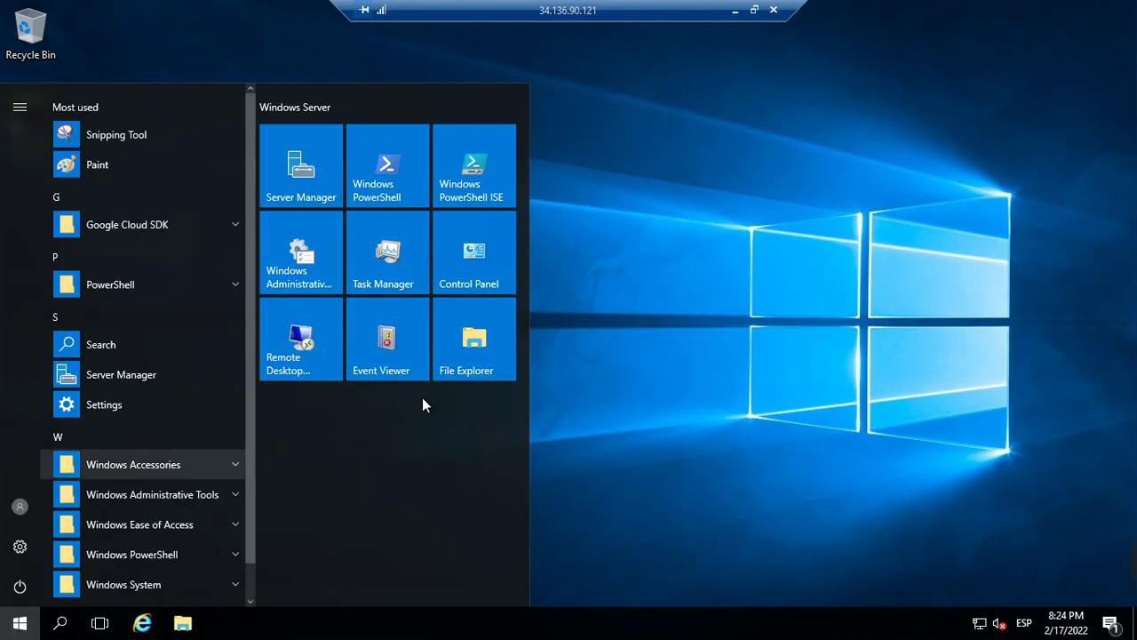
click(473, 263)
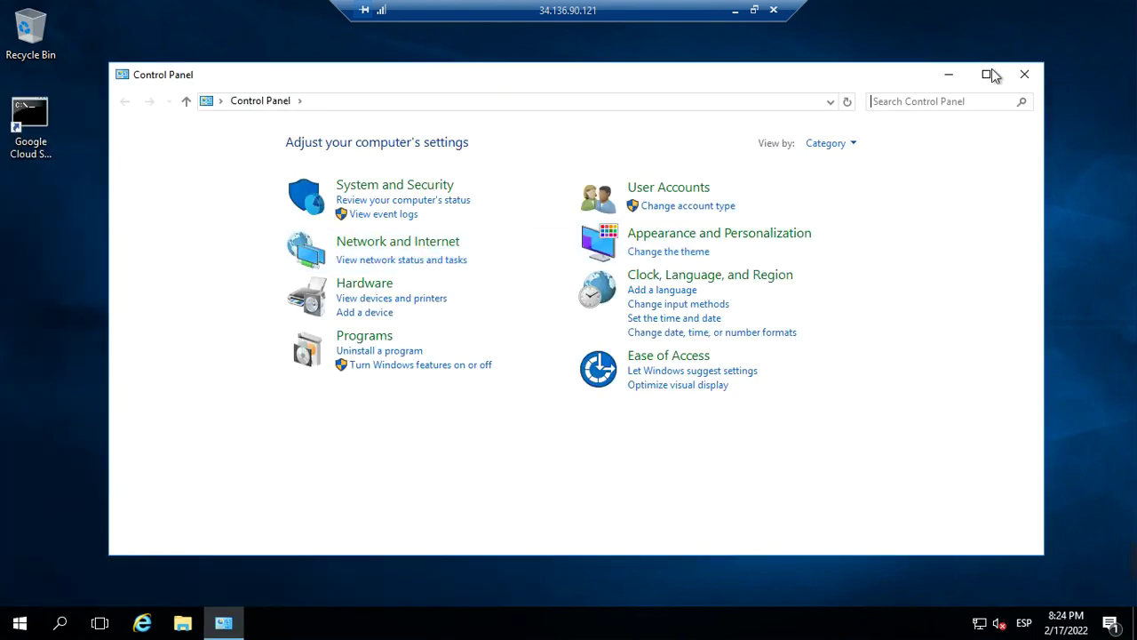
click(988, 75)
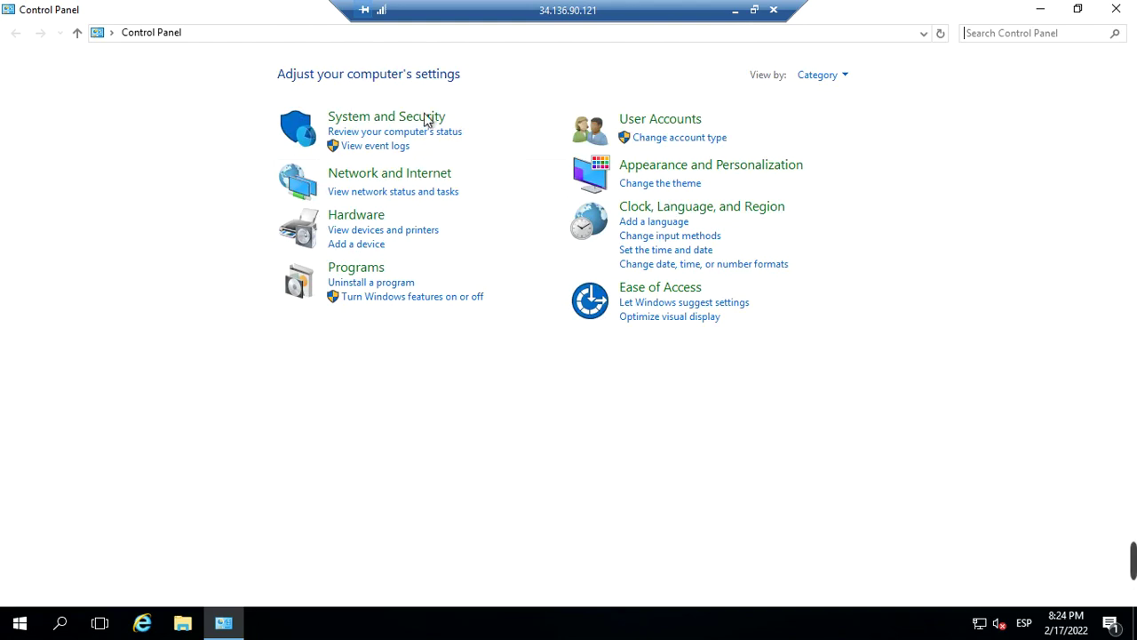
click(378, 118)
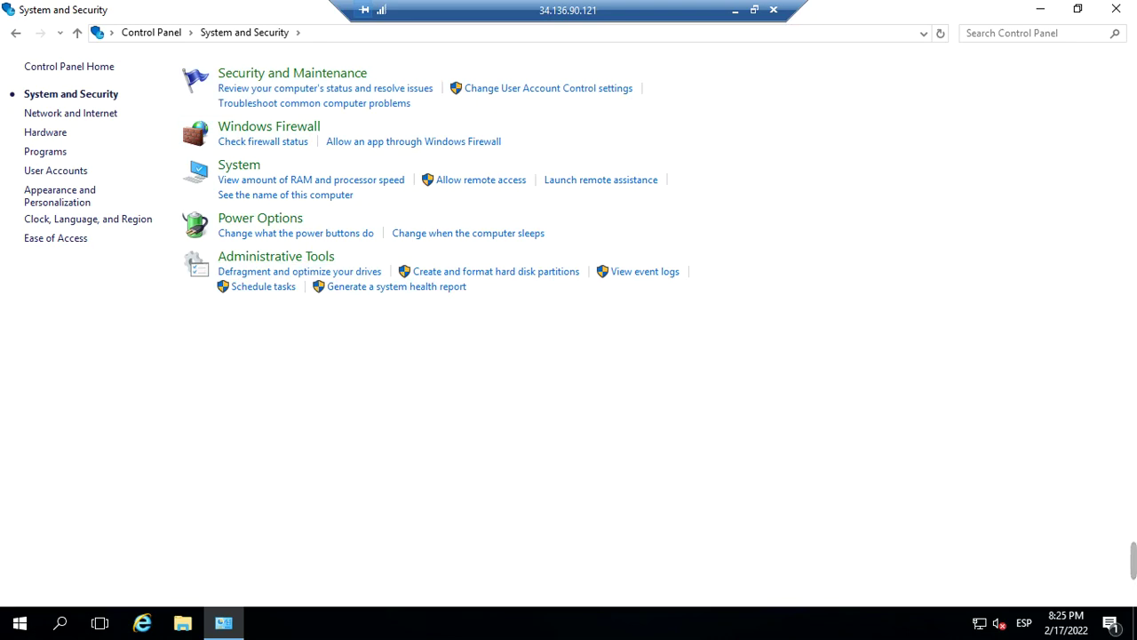
click(285, 260)
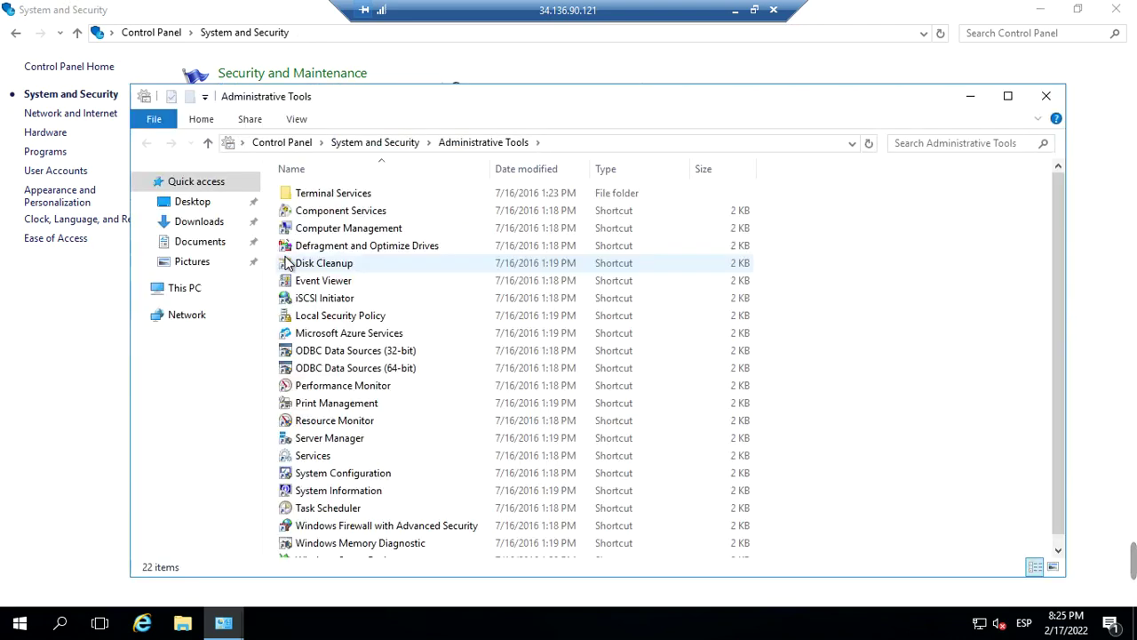
- Open Computer Management in a maximized window and show Disk Management under Storage
click(383, 233)
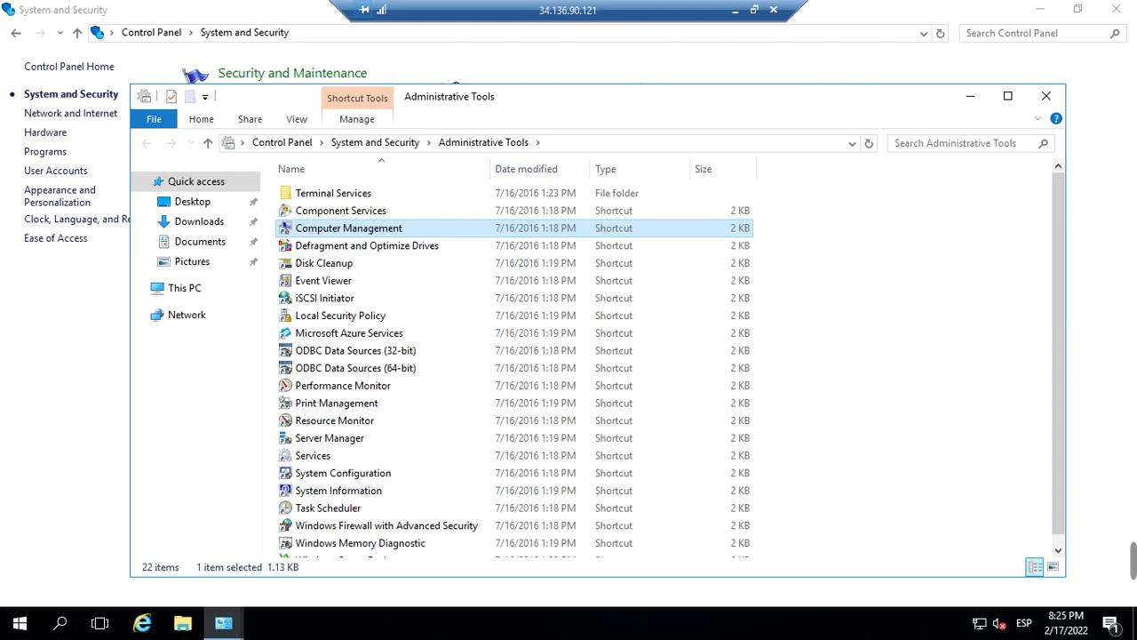
double_click(393, 228)
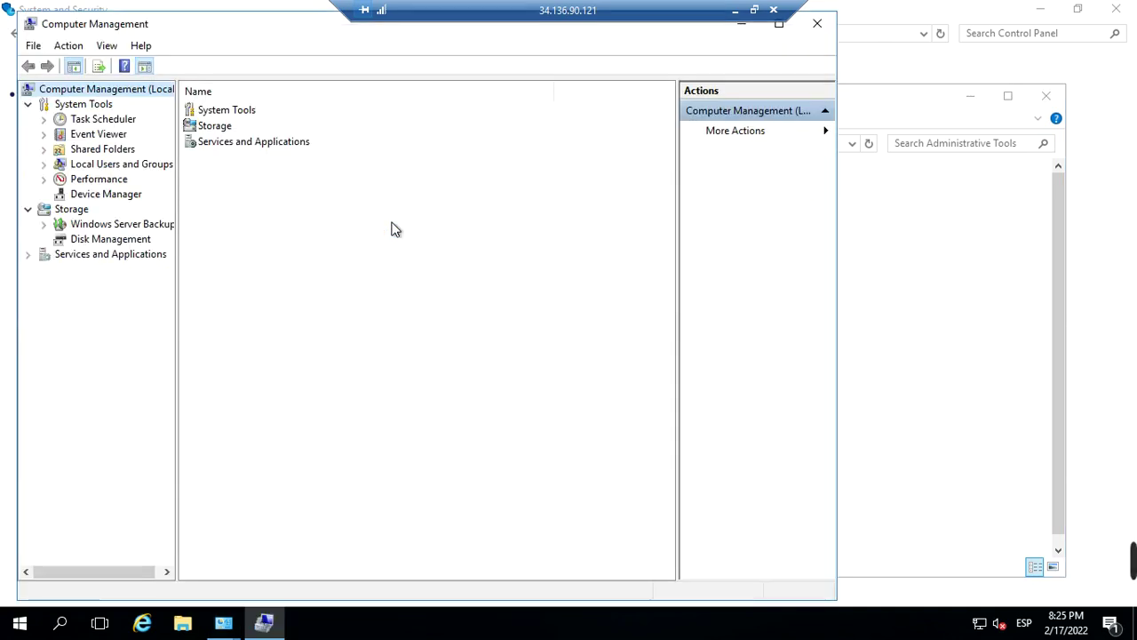
click(778, 32)
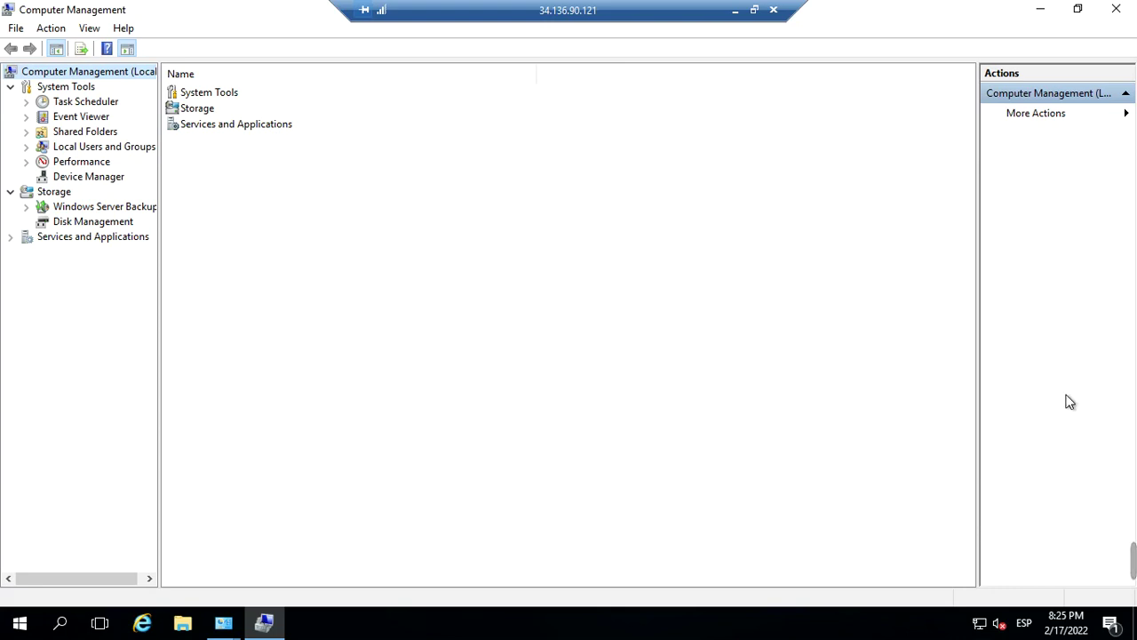
click(55, 192)
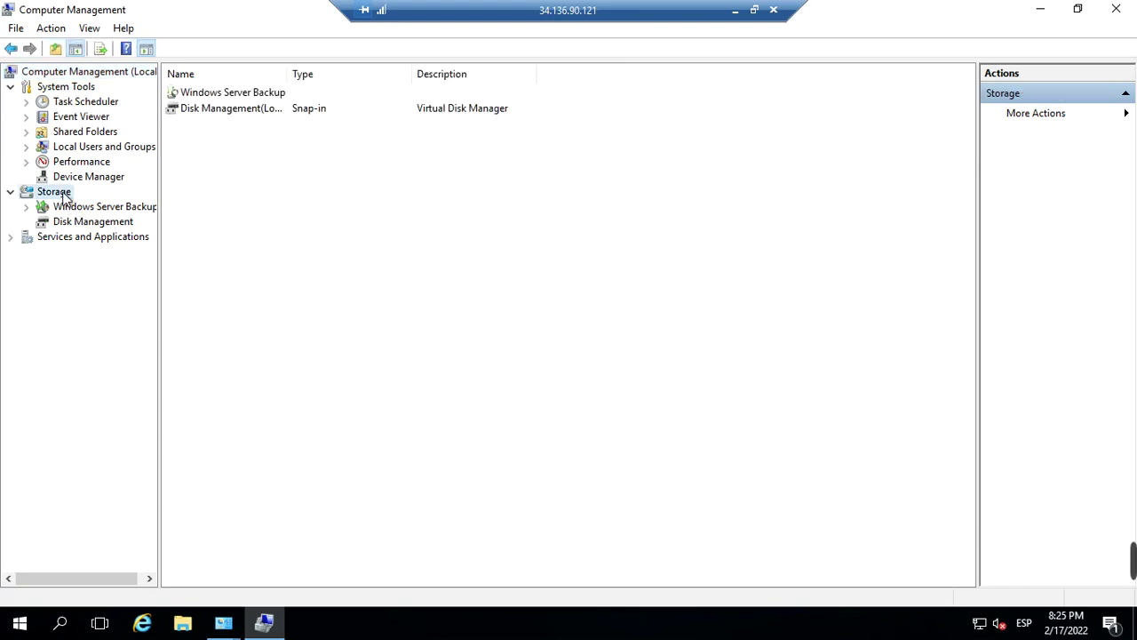
click(11, 193)
click(10, 192)
click(104, 226)
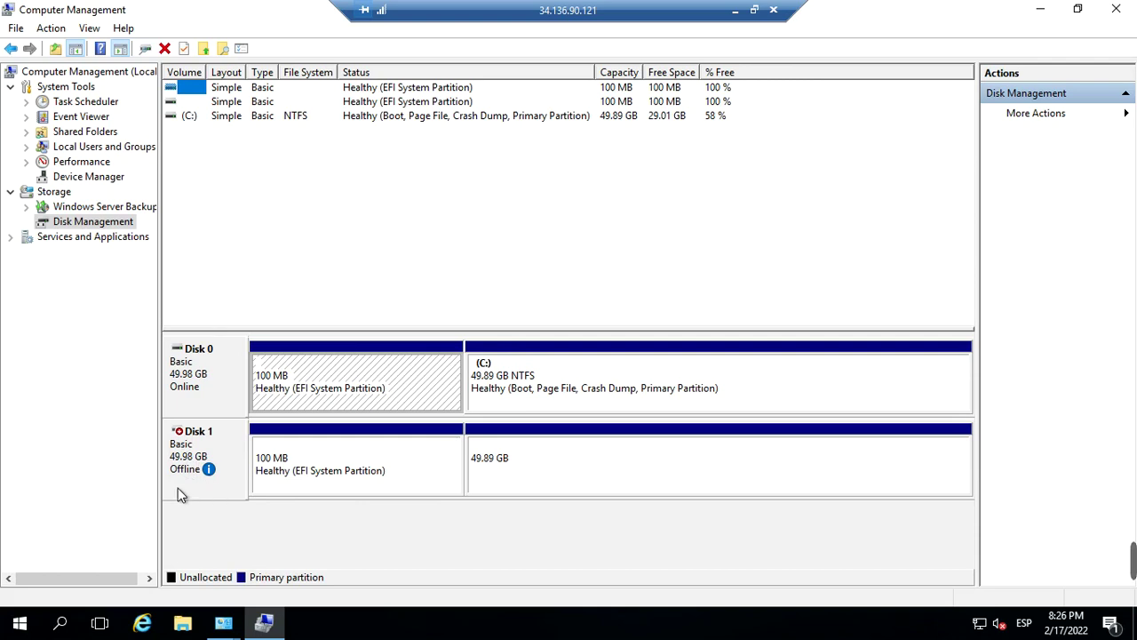
- Check which drives are listed under This PC in File Explorer, and close it
click(184, 623)
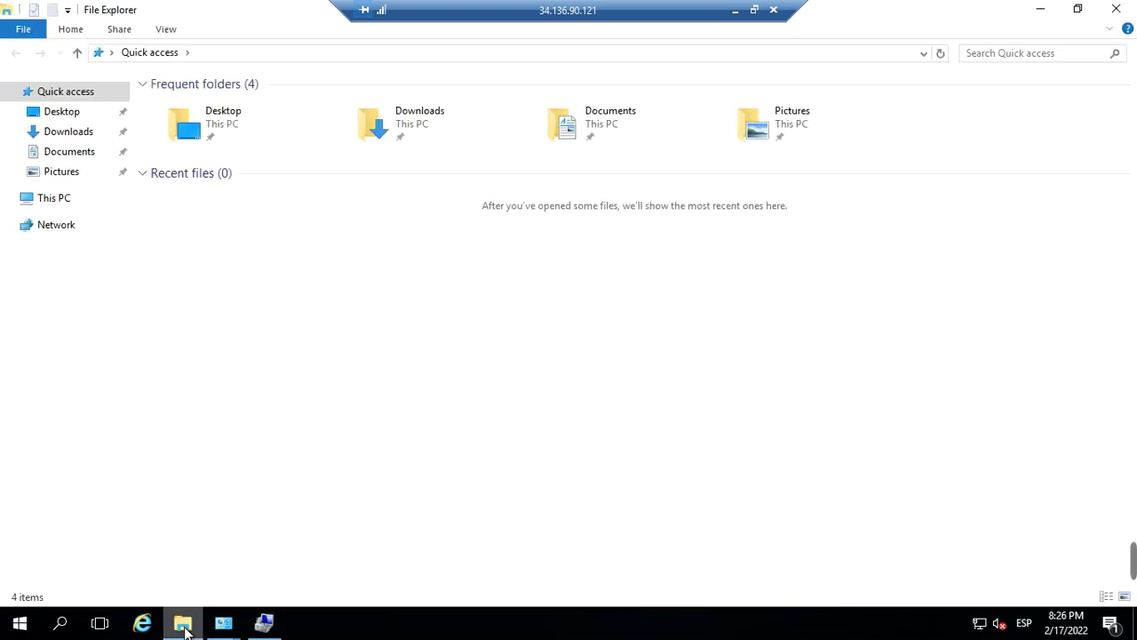
click(64, 204)
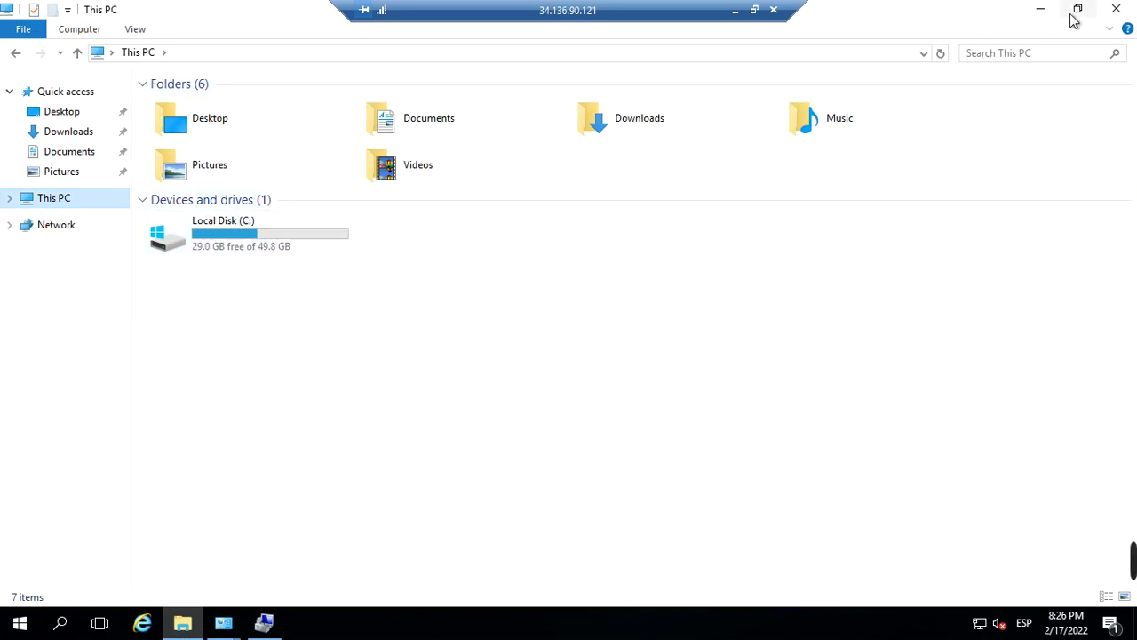
click(1116, 9)
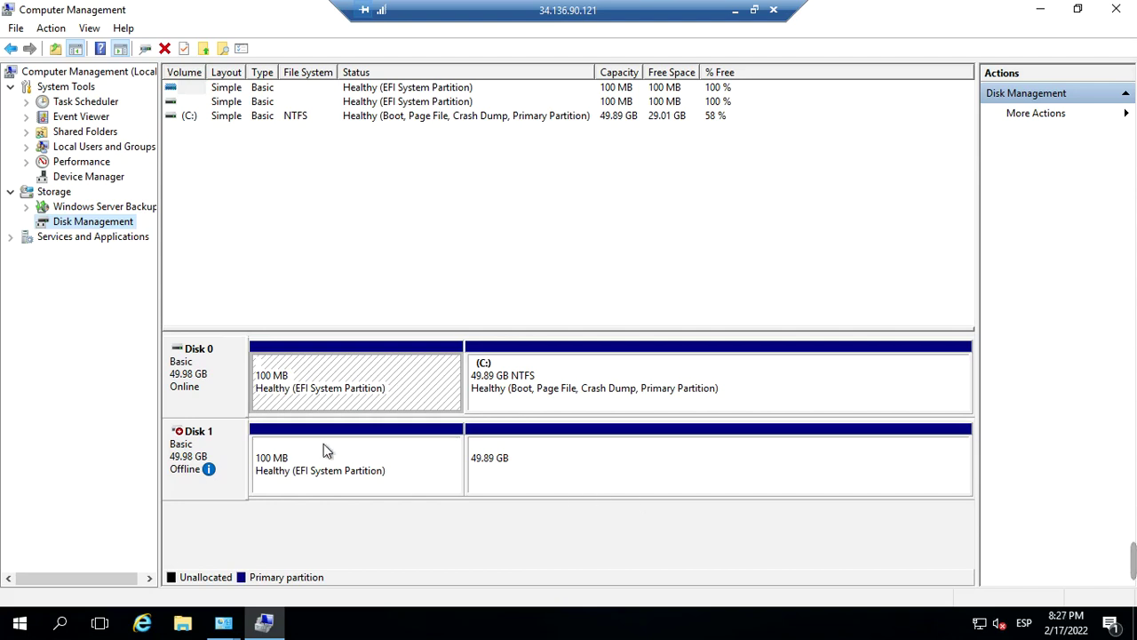
- Examine Disk 1's two partitions, its offline status, and the commands available for the EFI partition and the disk
click(473, 479)
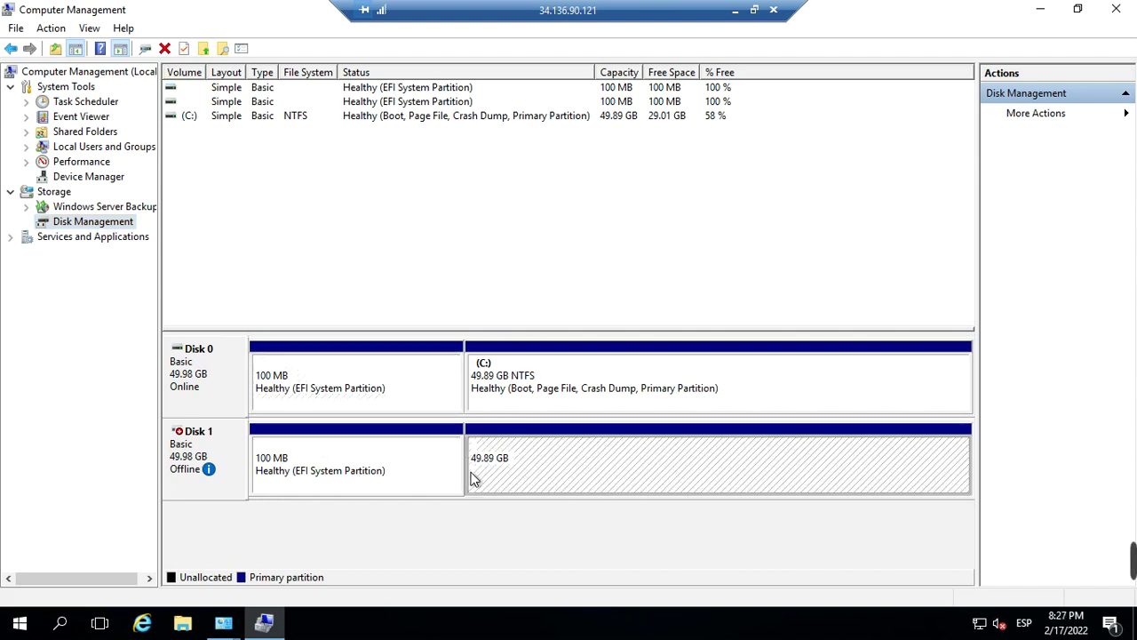
click(315, 492)
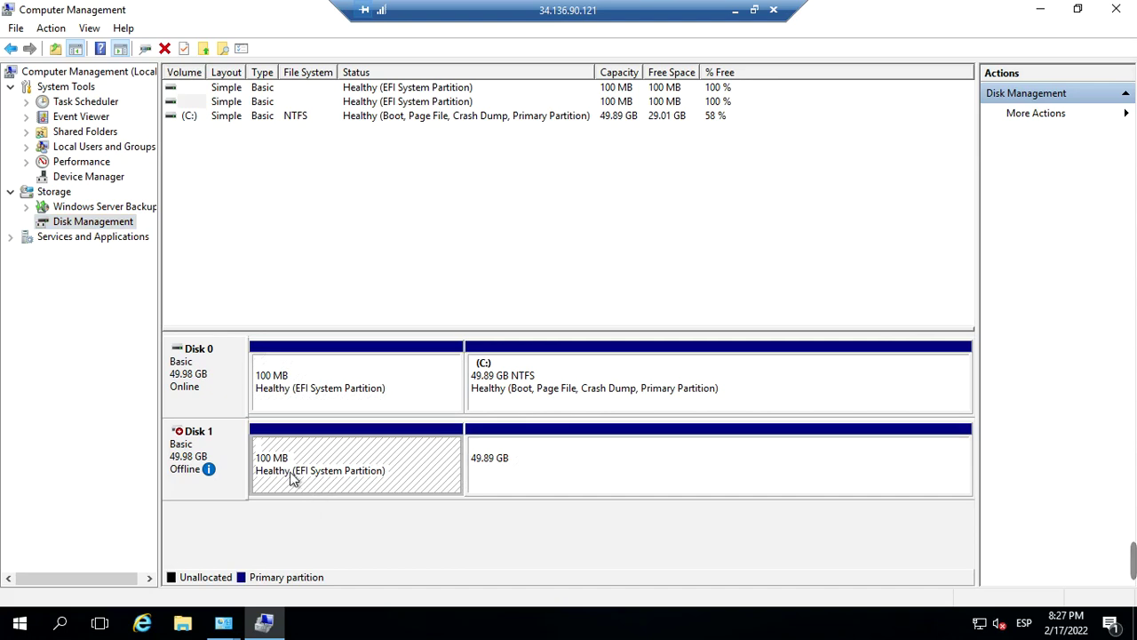
right_click(294, 480)
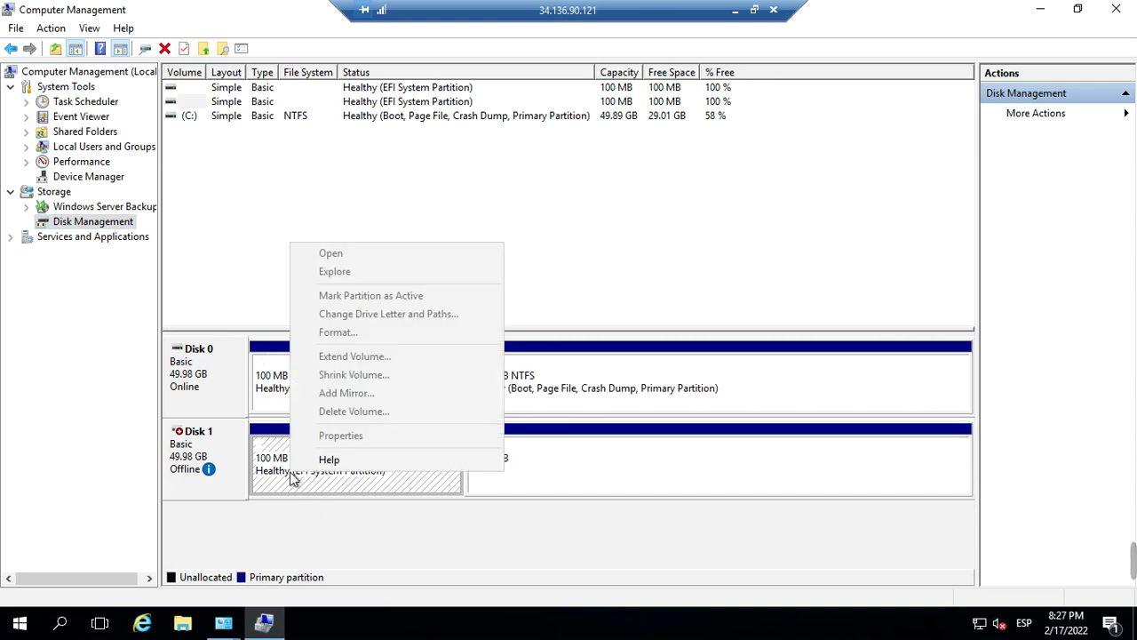
click(216, 471)
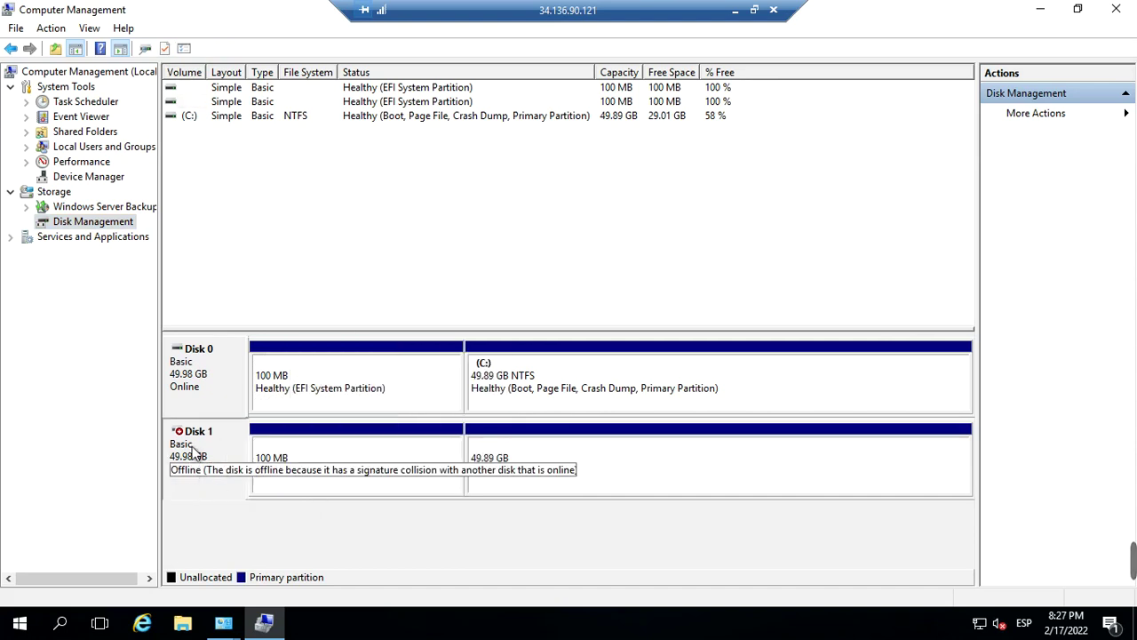
right_click(192, 449)
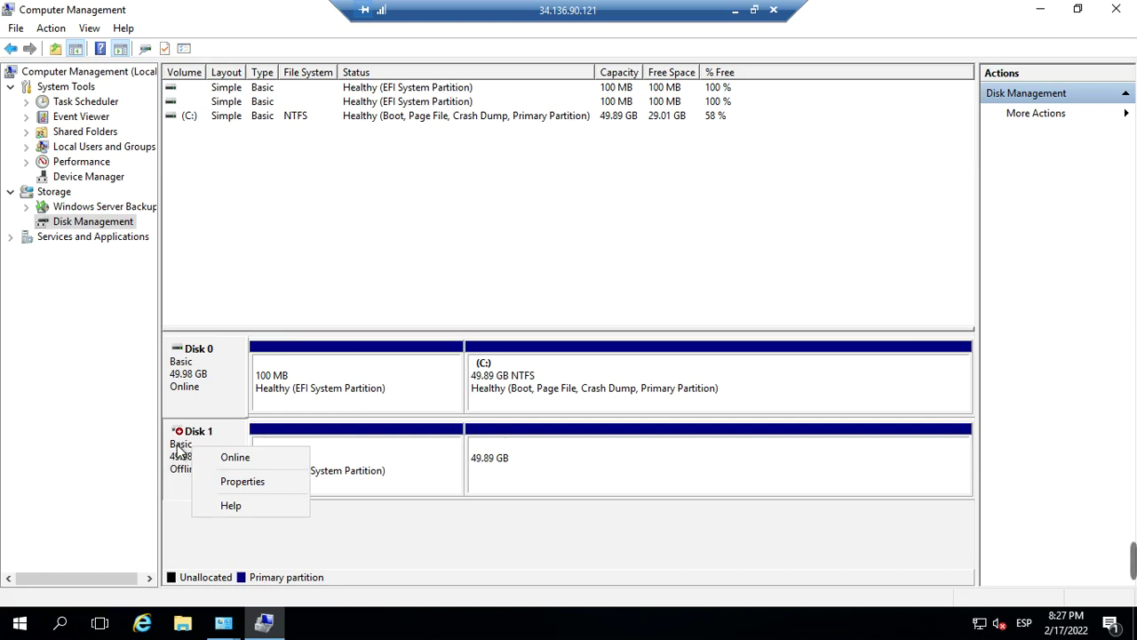
click(178, 450)
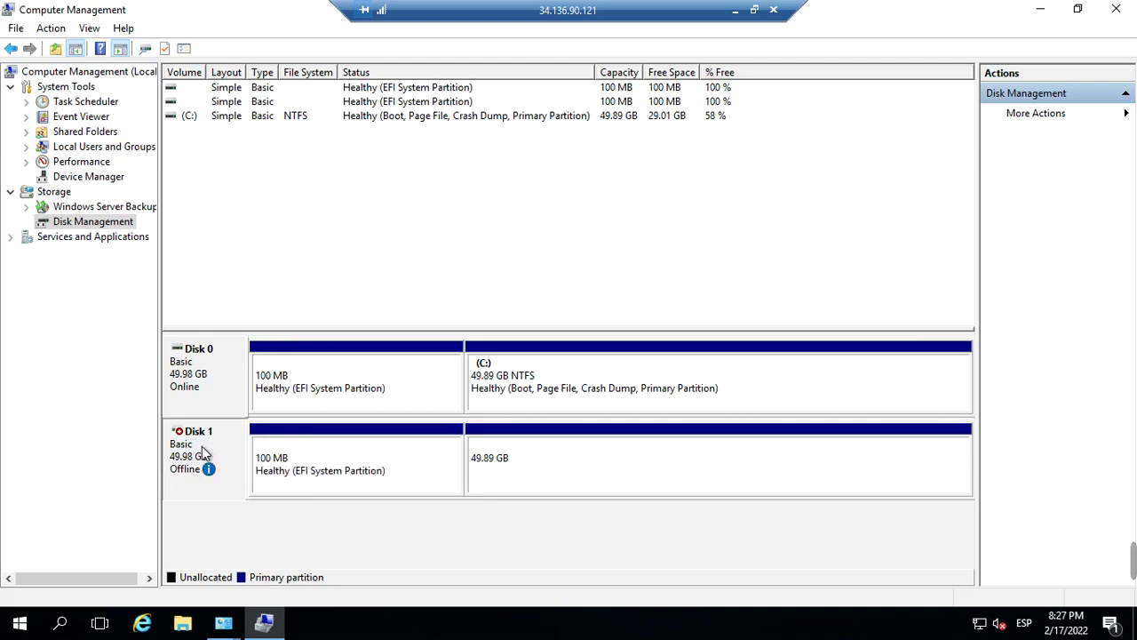
- Bring the offline Disk 1 online and select its D: volume in the volume list
right_click(203, 452)
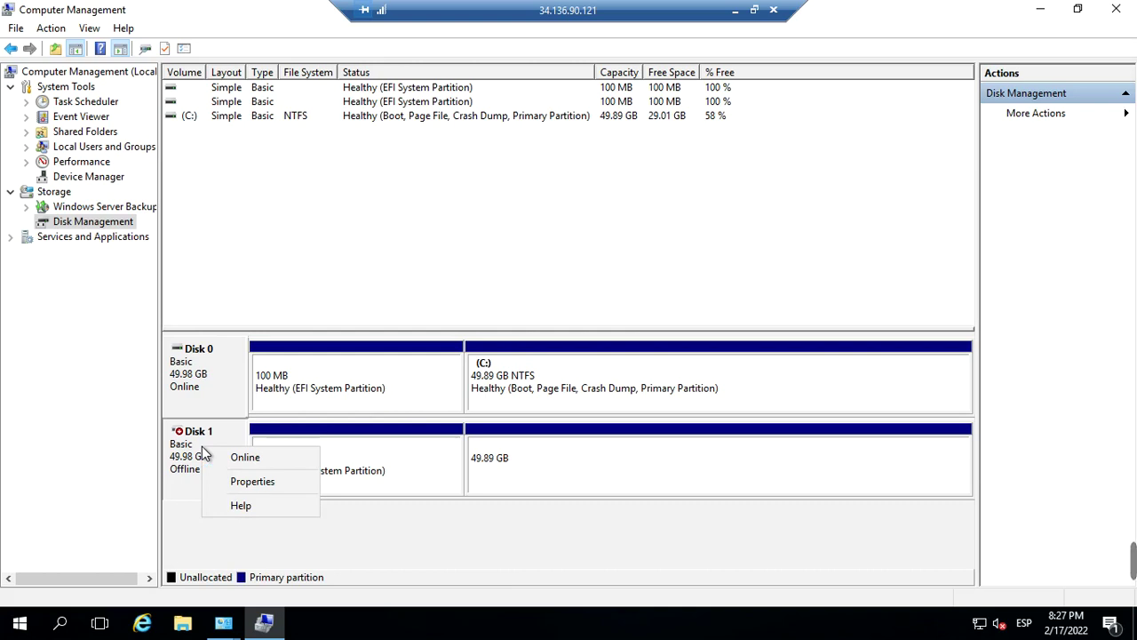
click(259, 460)
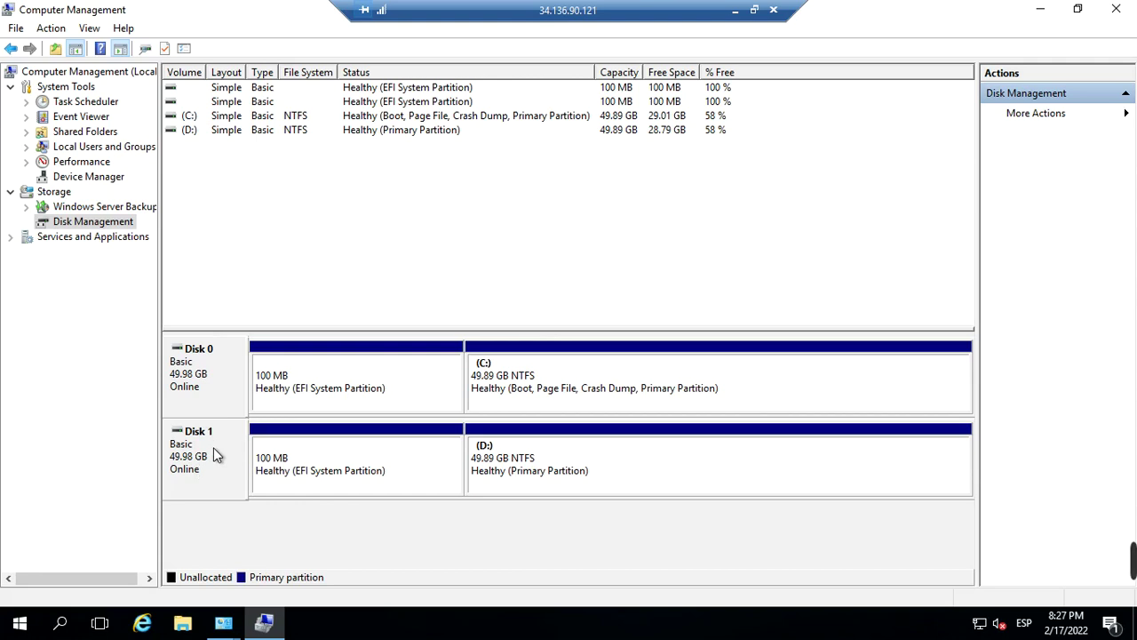
click(192, 135)
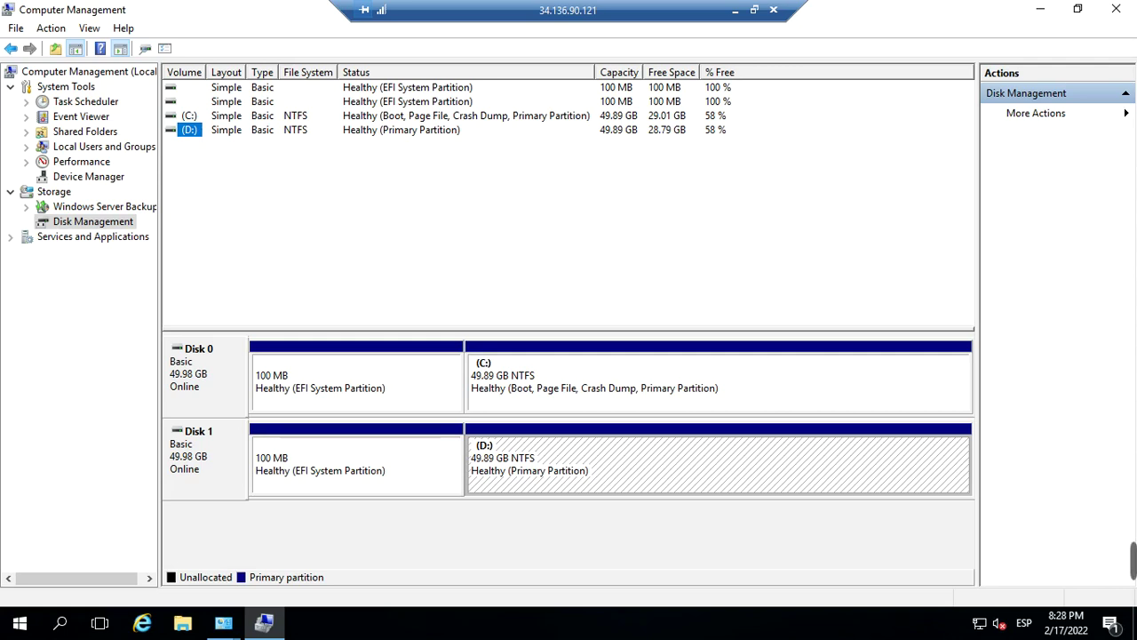
- Shrink the D: volume on Disk 1 by 20480 MB to free up unallocated space
right_click(187, 133)
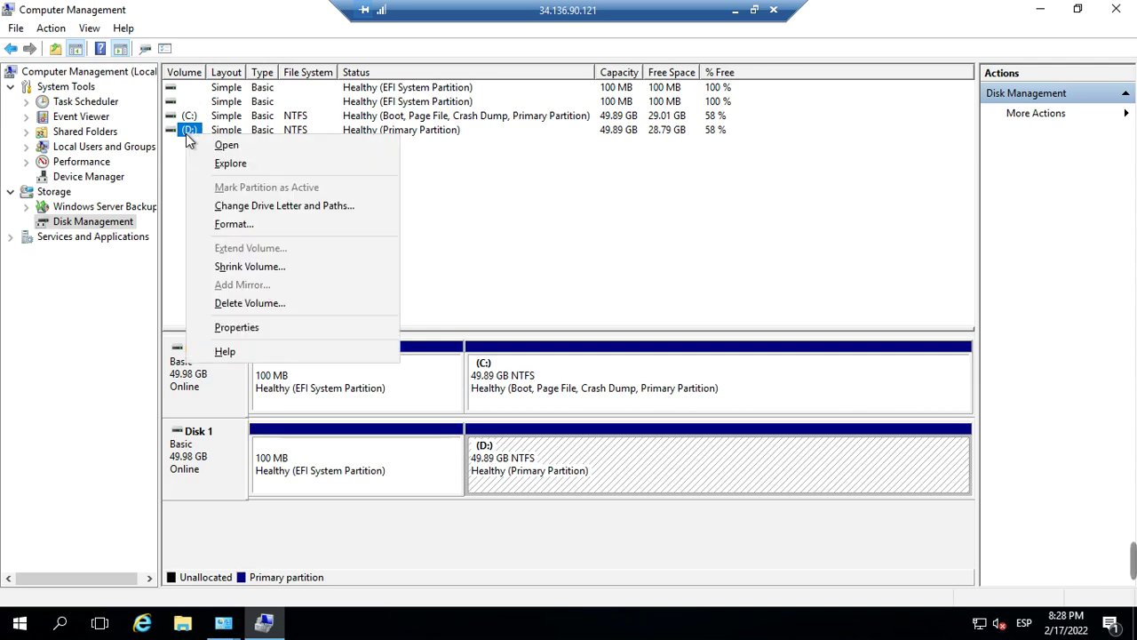
click(280, 269)
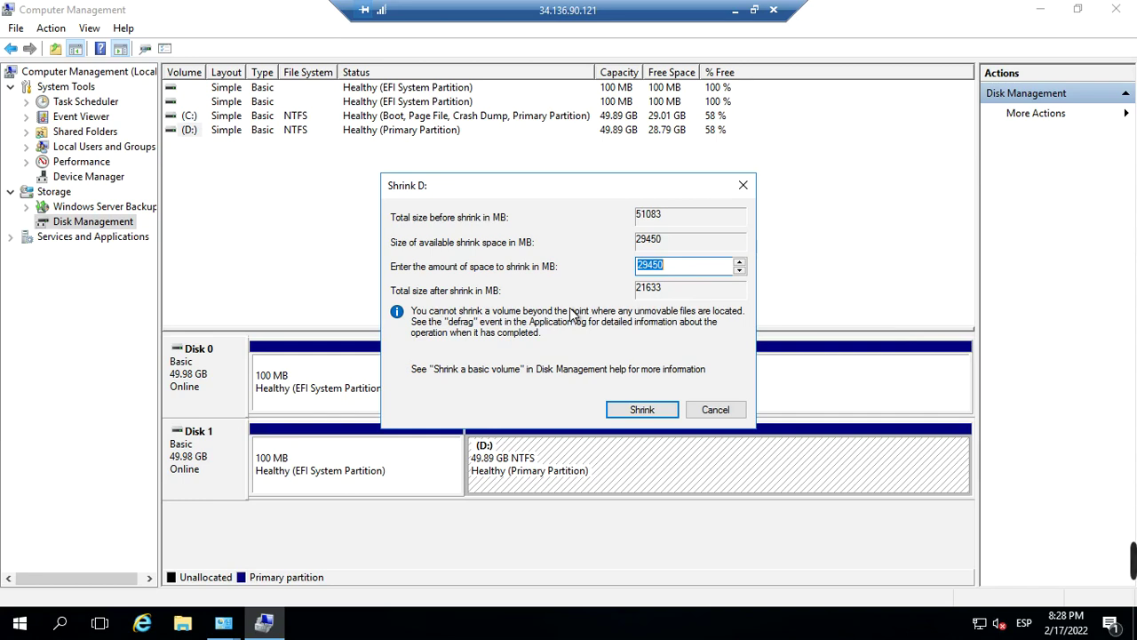
double_click(676, 265)
text(20)
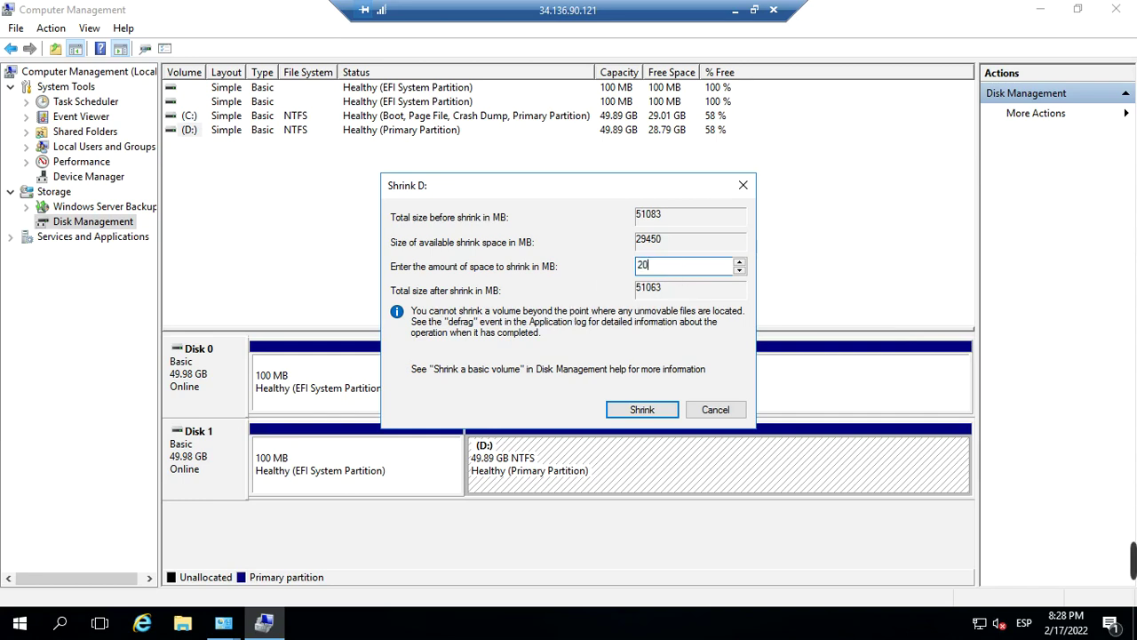
text(480)
click(639, 409)
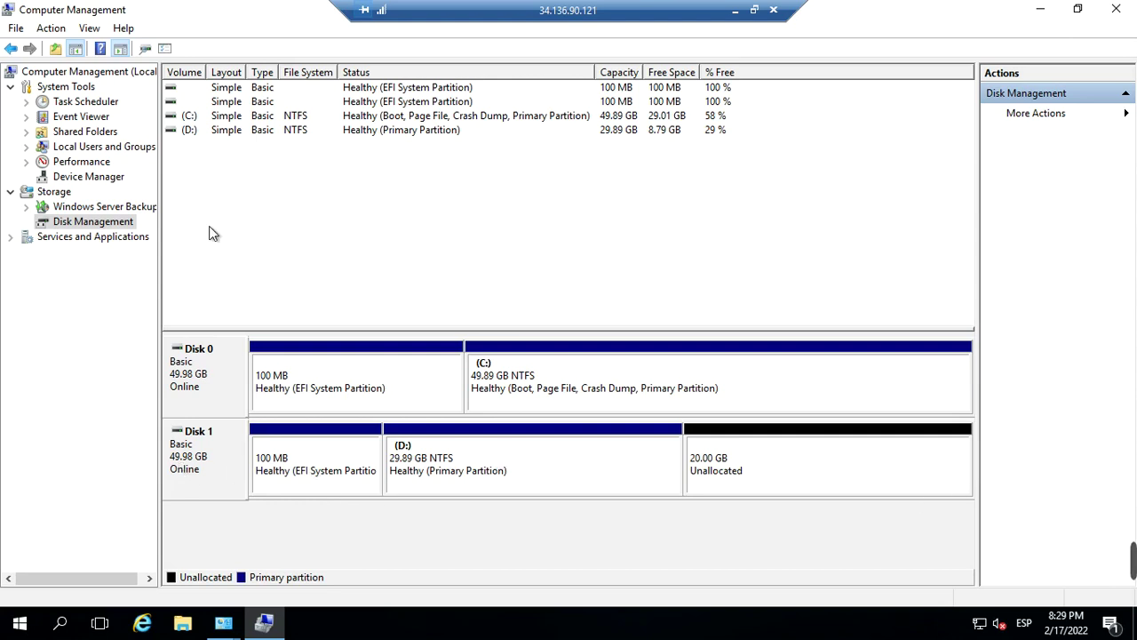
click(190, 131)
click(215, 462)
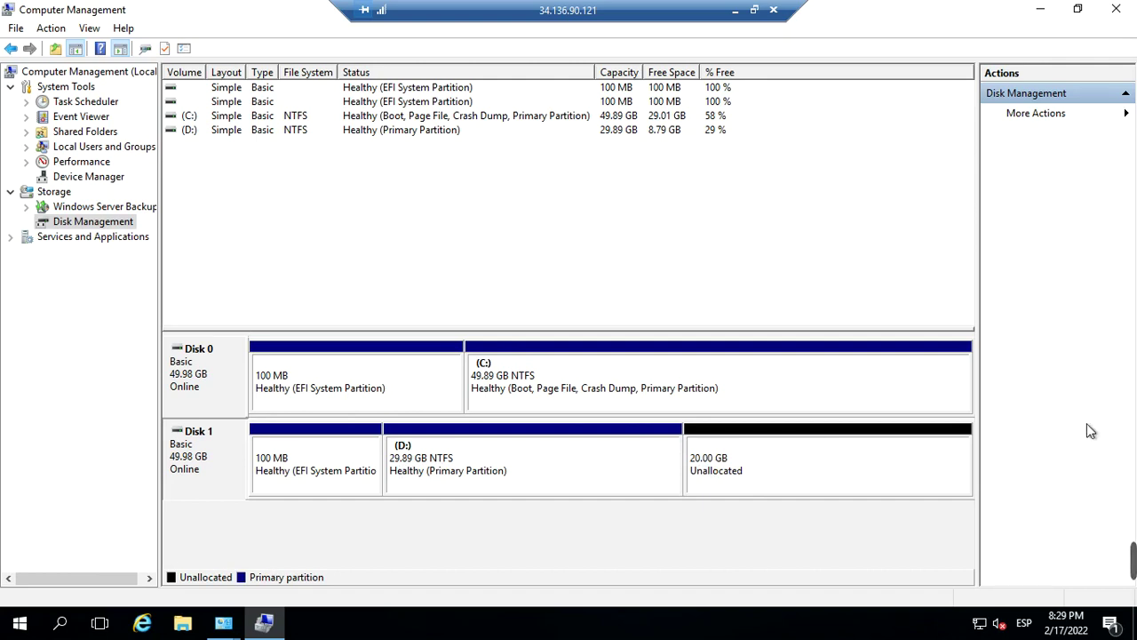
- Create a 20479 MB simple volume in Disk 1's unallocated space with drive letter E, quick-formatted as NTFS and labelled New Volume
right_click(726, 463)
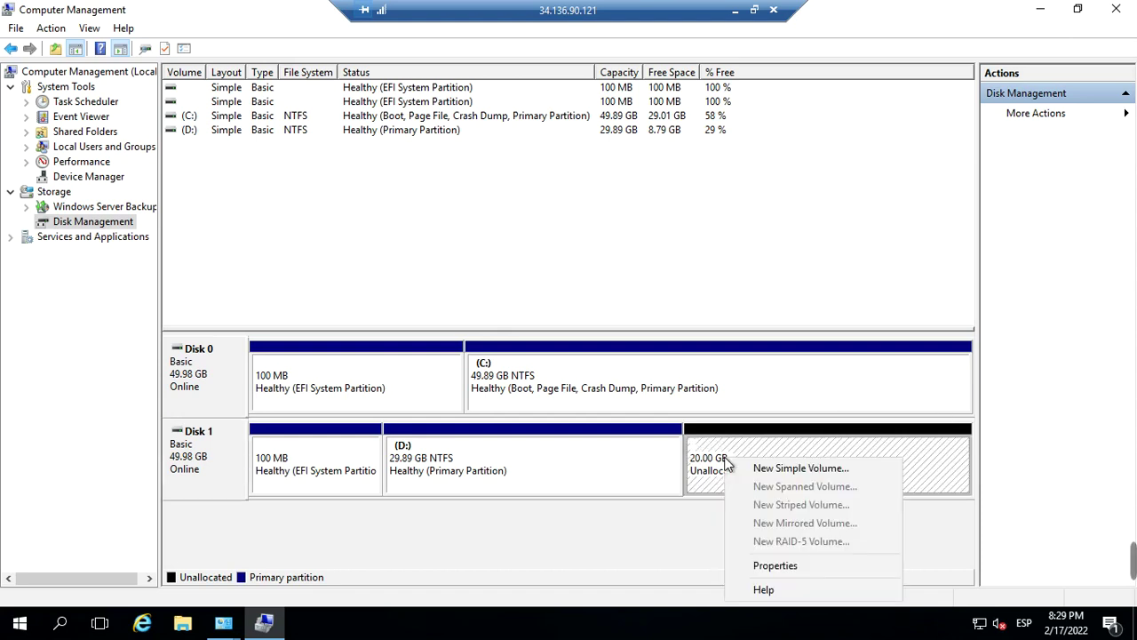
click(710, 454)
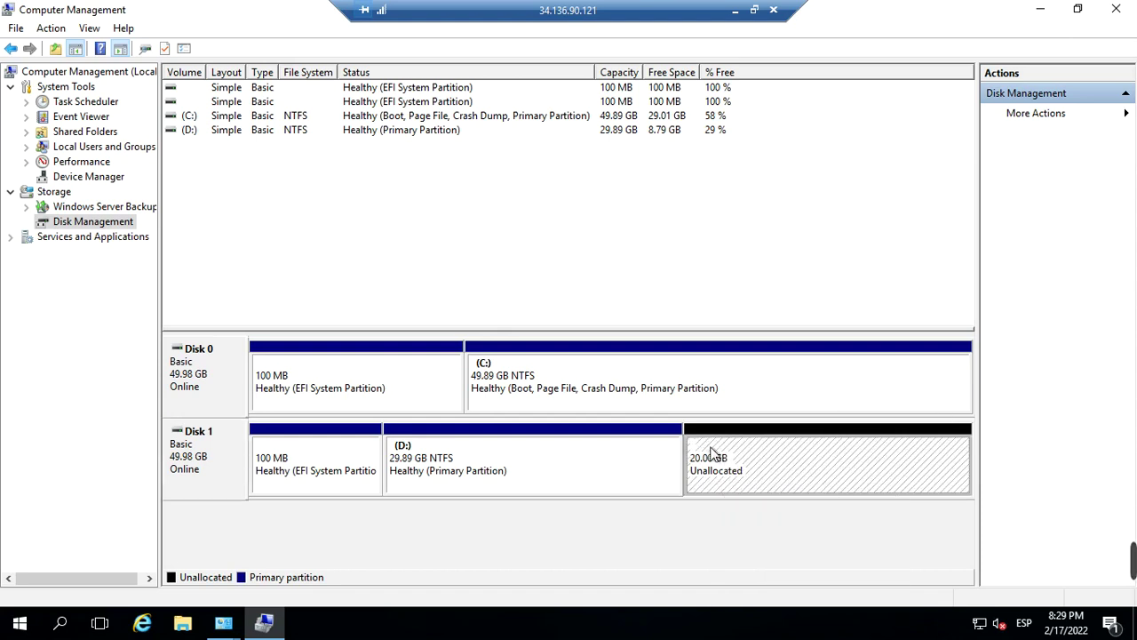
right_click(744, 456)
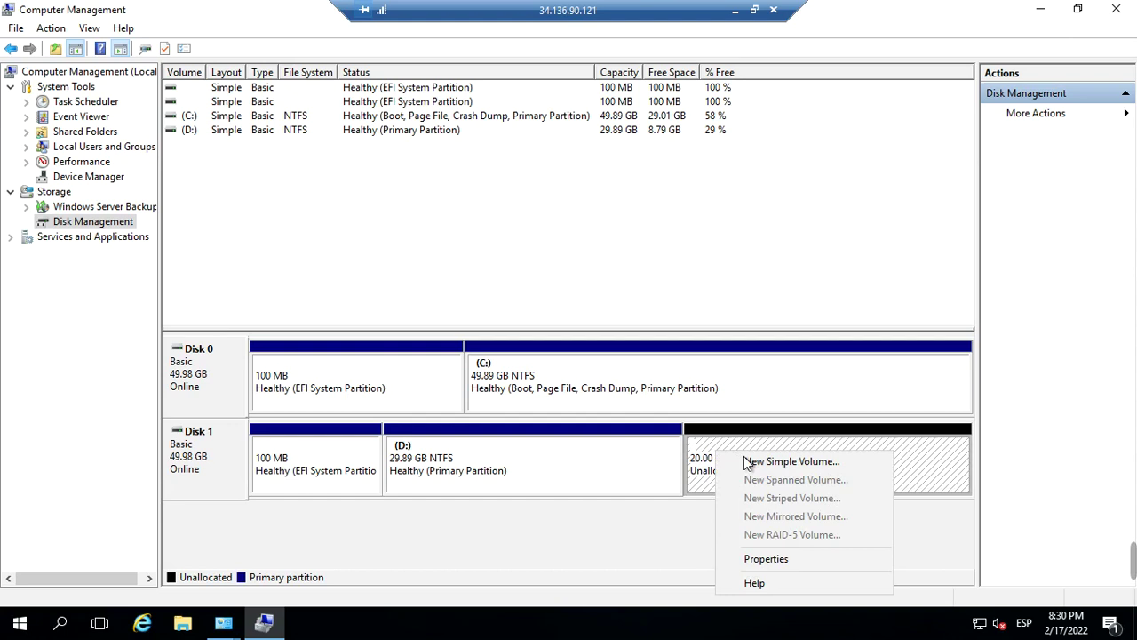
click(858, 468)
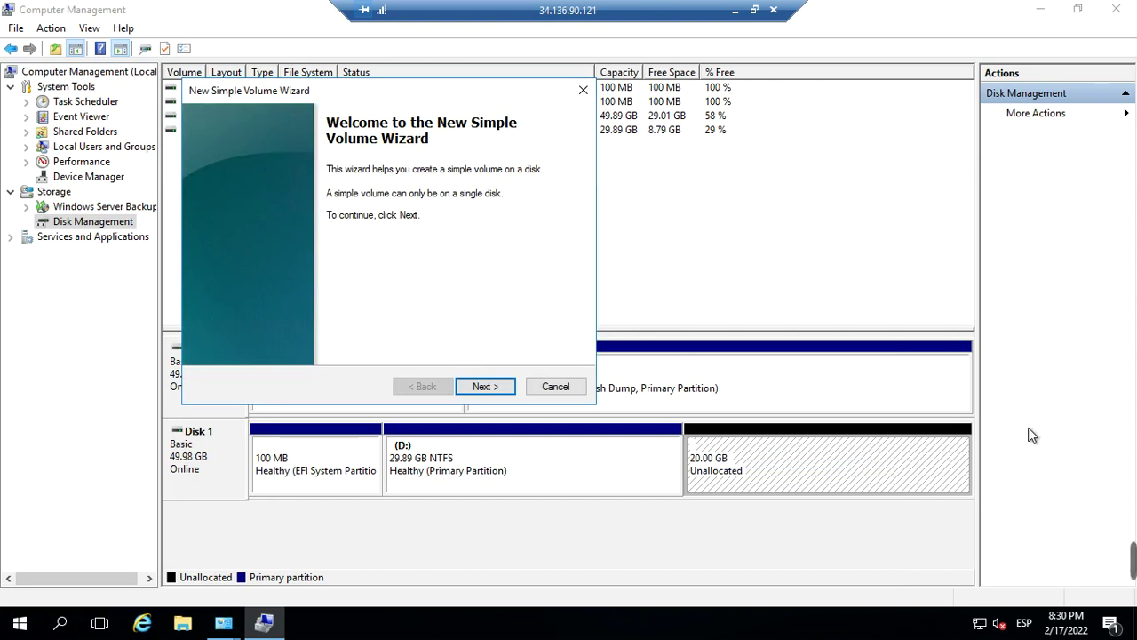
click(480, 385)
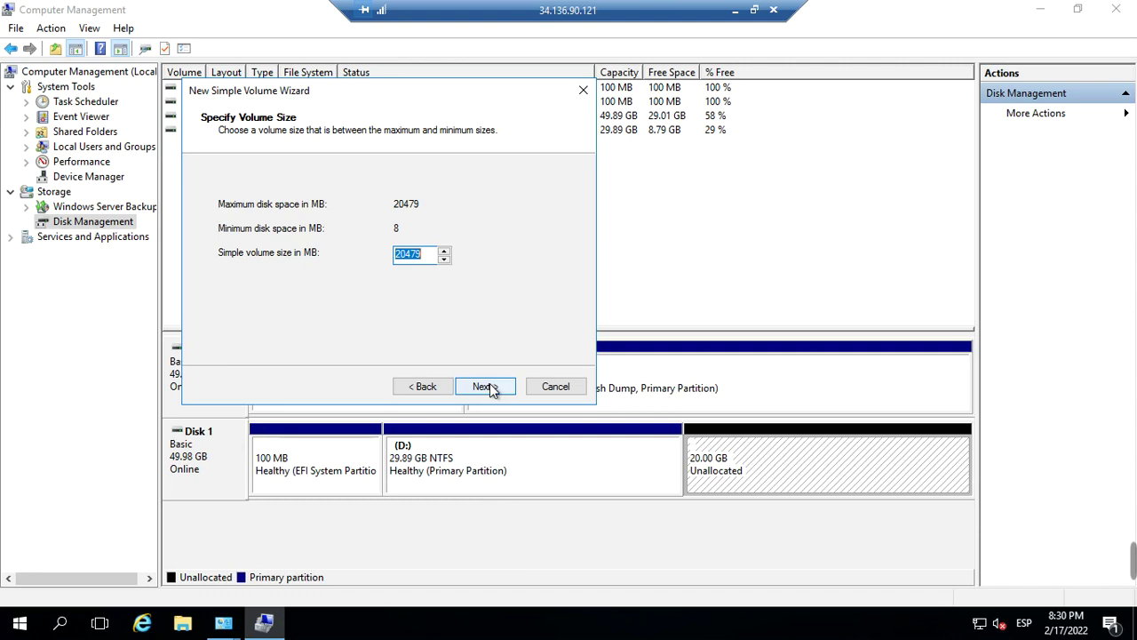
click(488, 390)
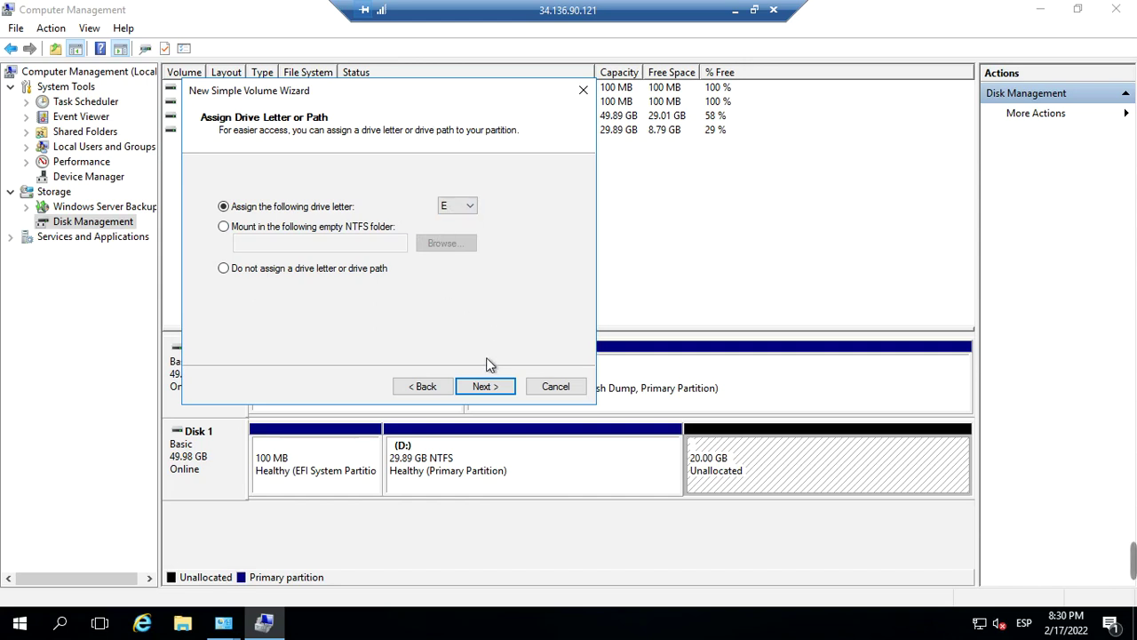
click(483, 385)
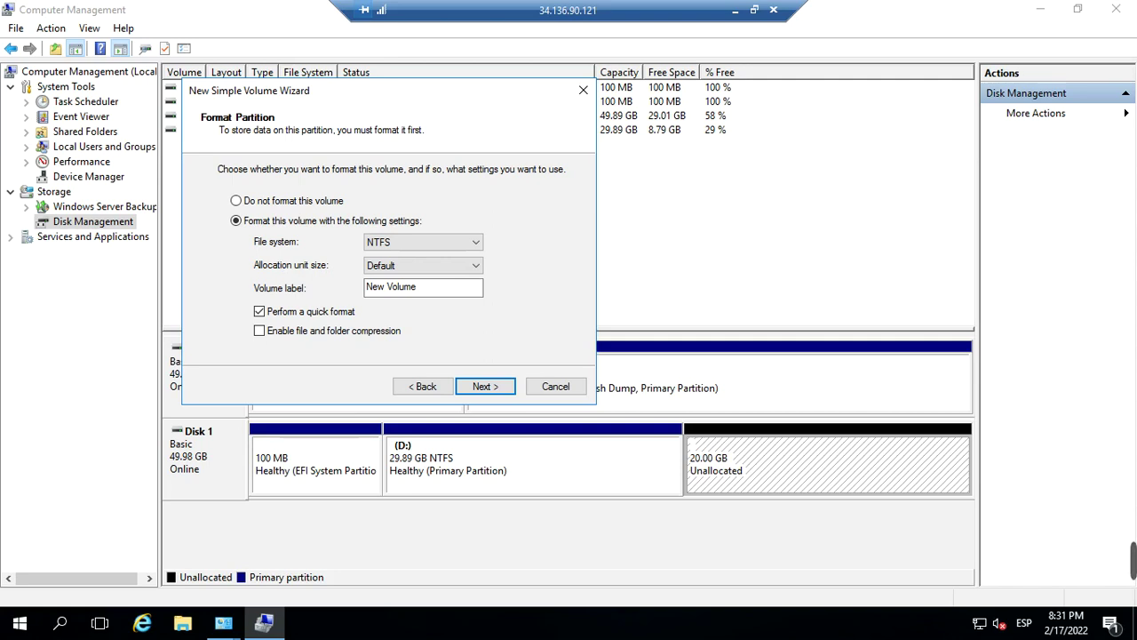
click(484, 388)
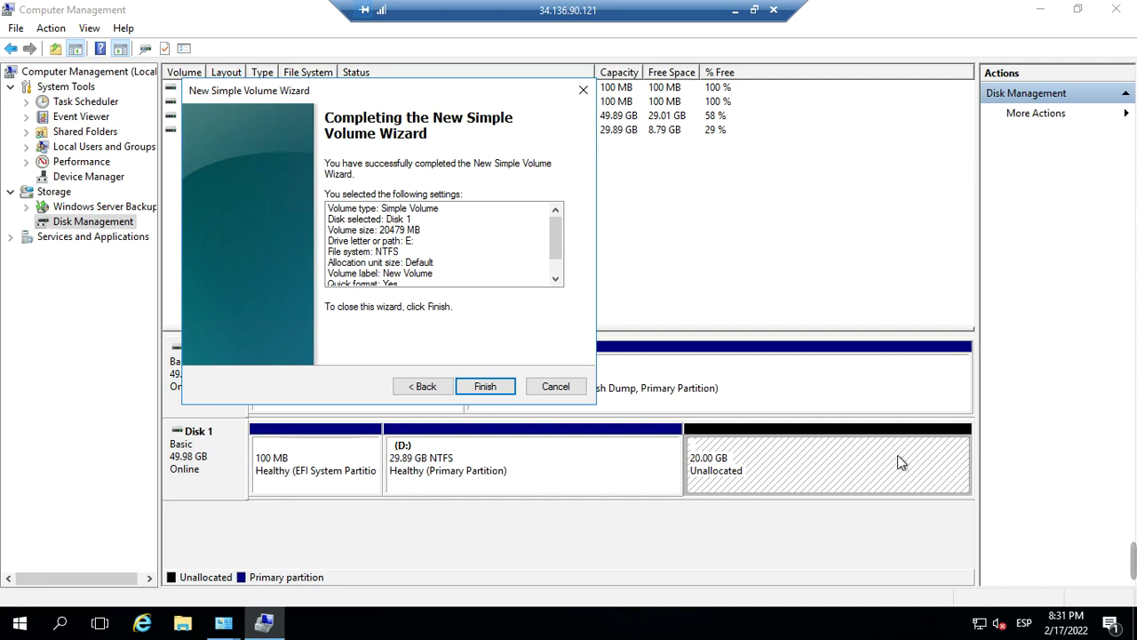
click(486, 386)
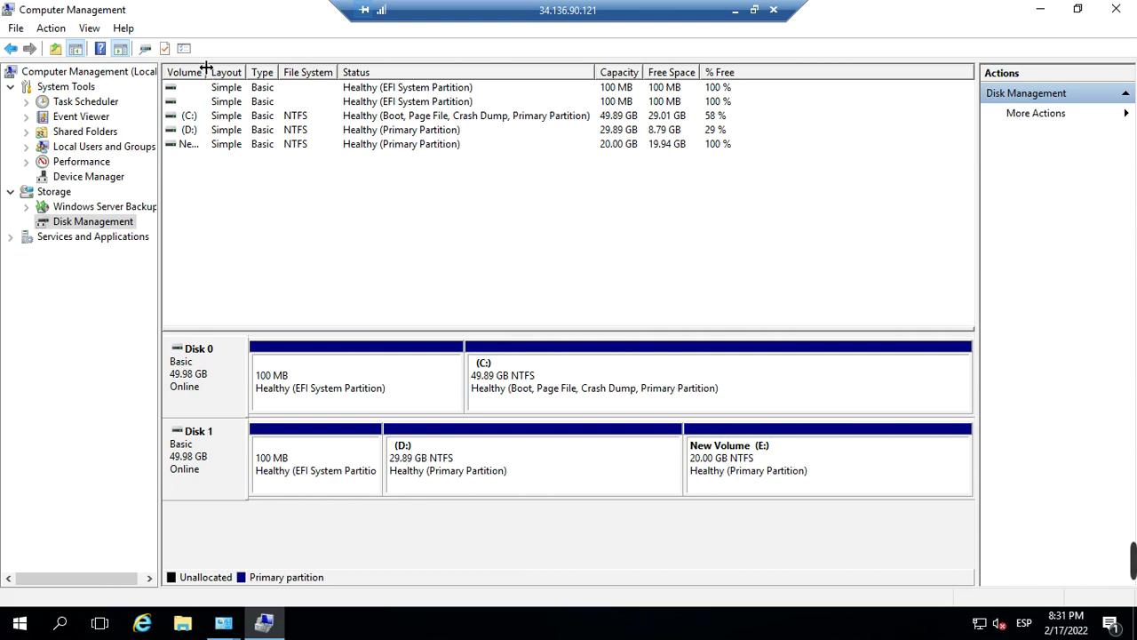
- Widen the Volume column to show full names, and review the C:, D: and E: volumes and Disk 1's layout
drag(208, 71, 294, 69)
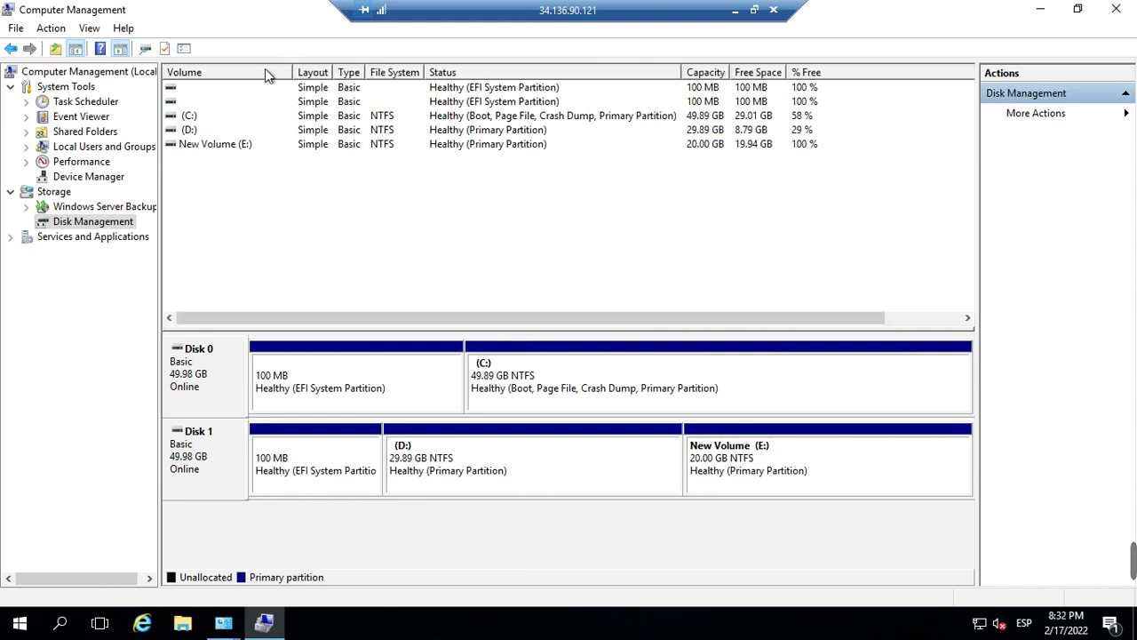
click(190, 117)
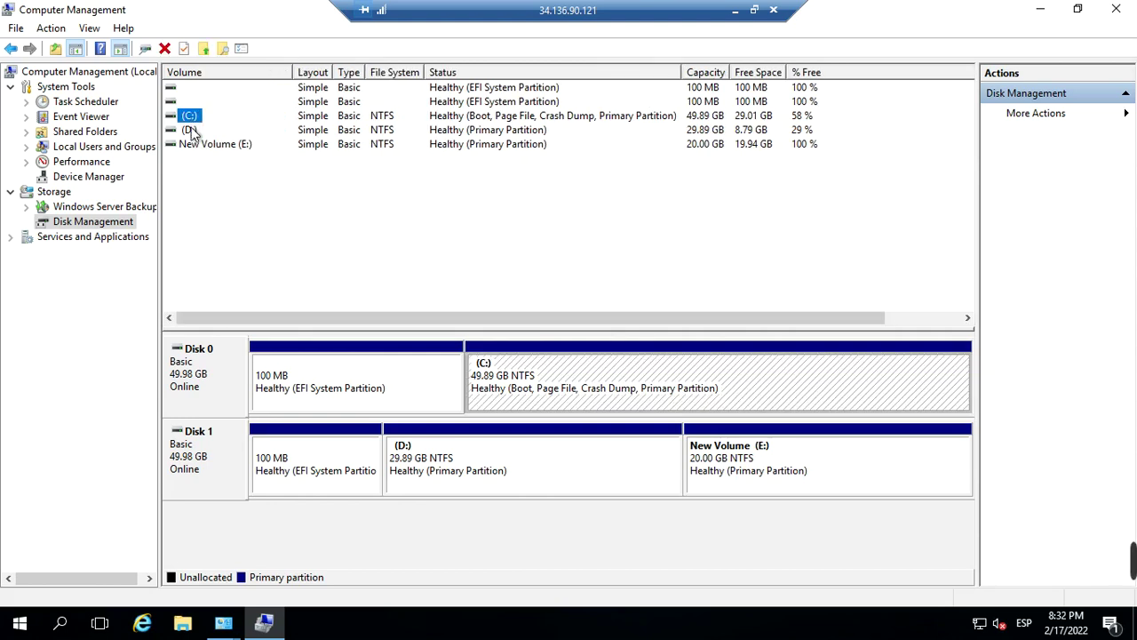
click(190, 130)
click(238, 145)
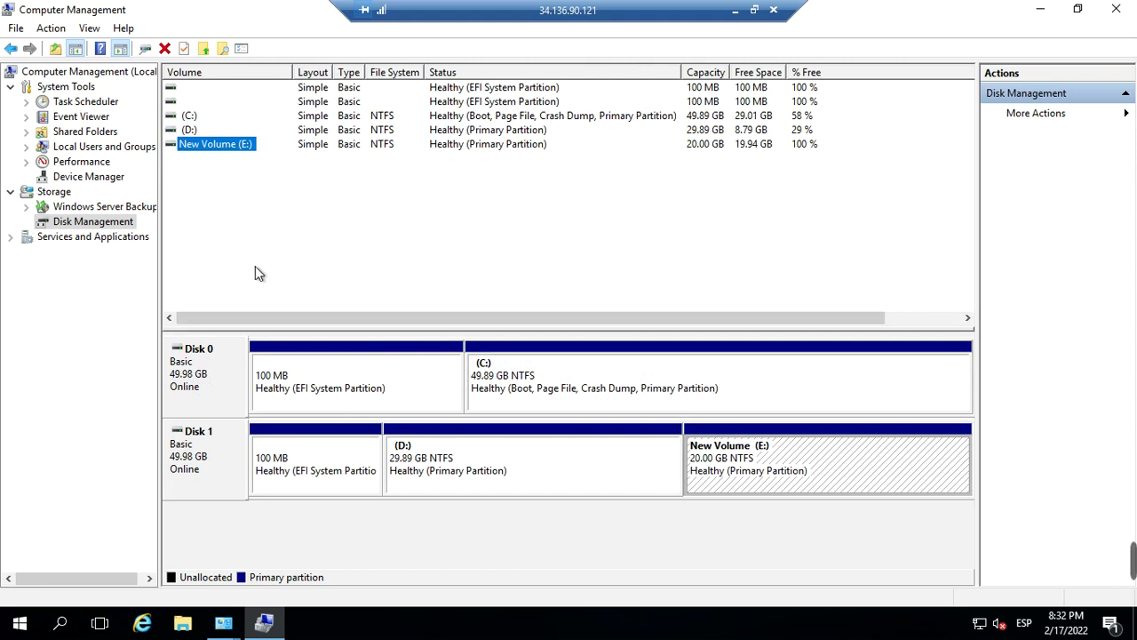
click(204, 467)
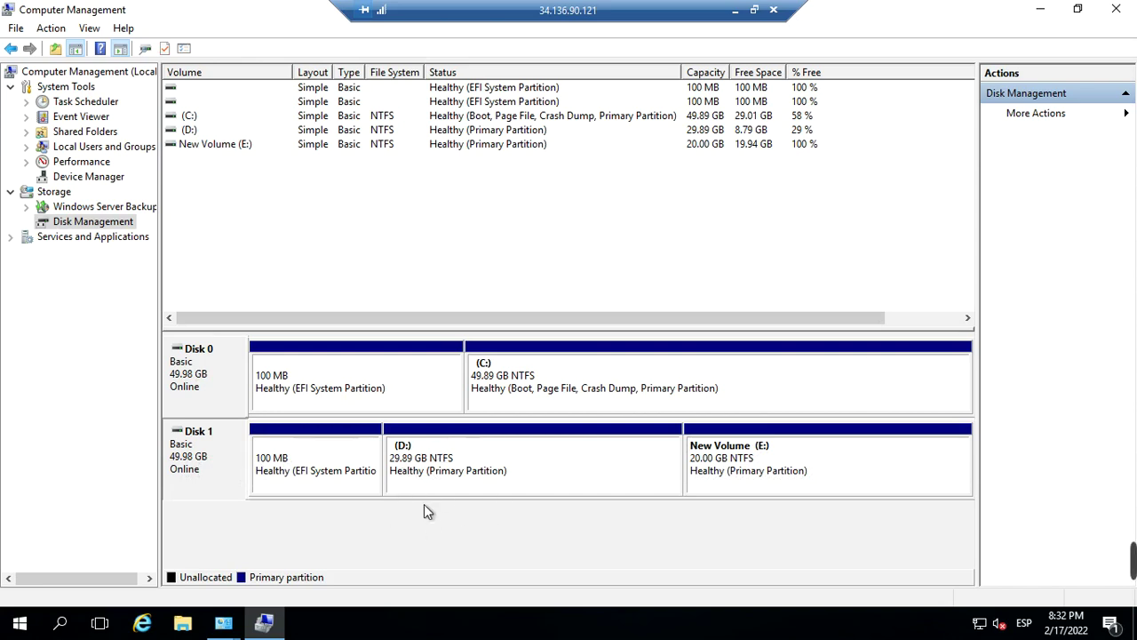
click(416, 469)
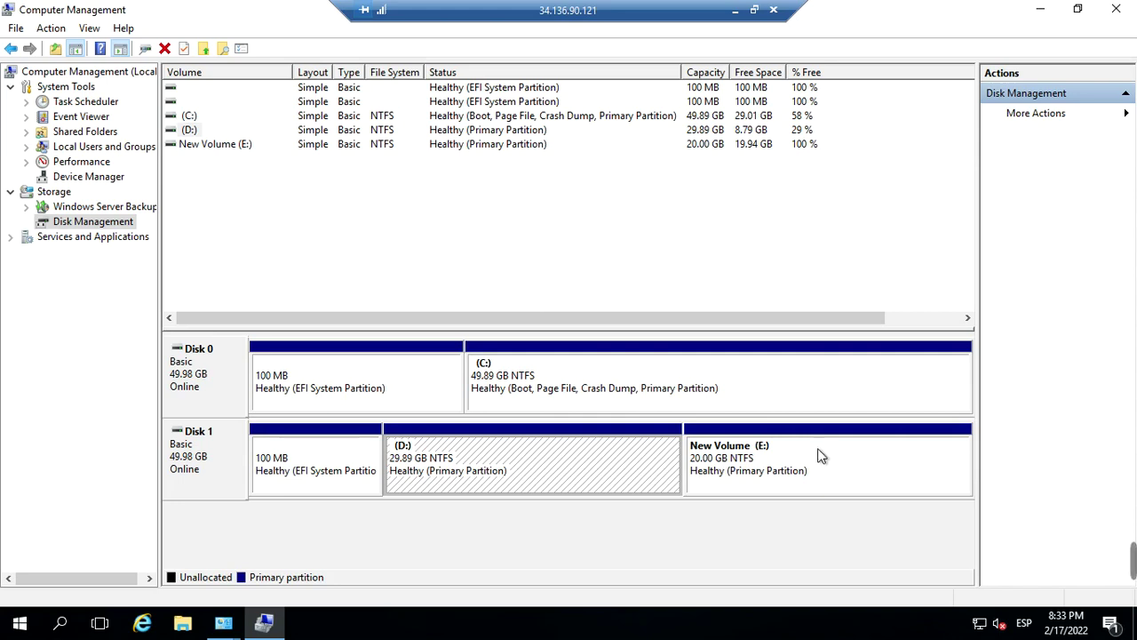
- Quick-format the E: volume on Disk 1 as FAT32 with the default allocation unit size, accepting that its data is erased
click(221, 150)
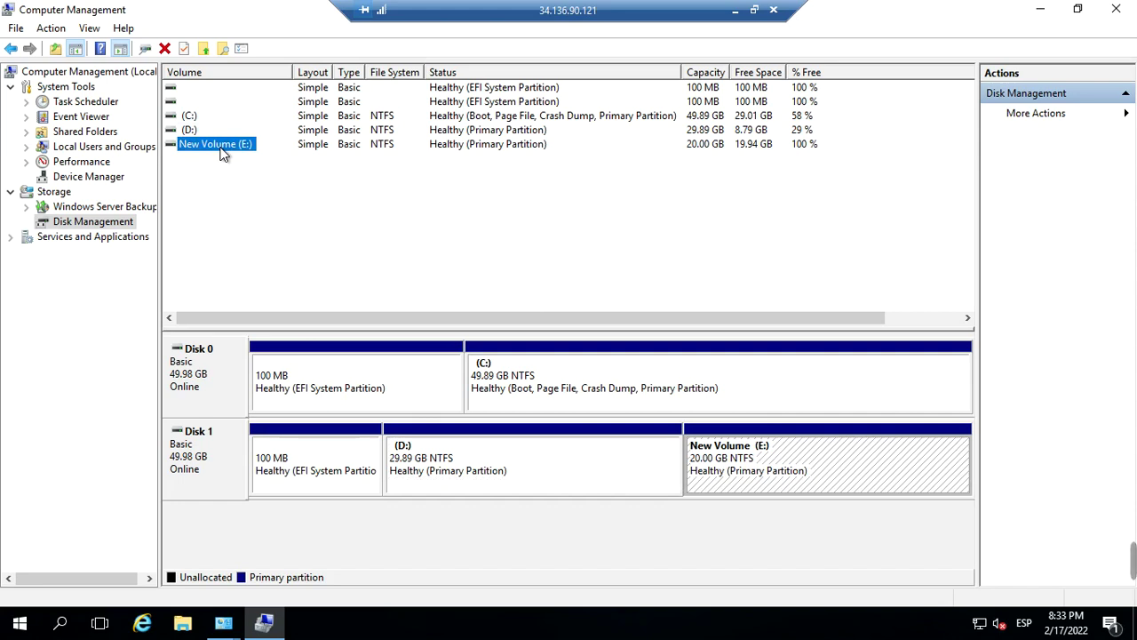
right_click(223, 155)
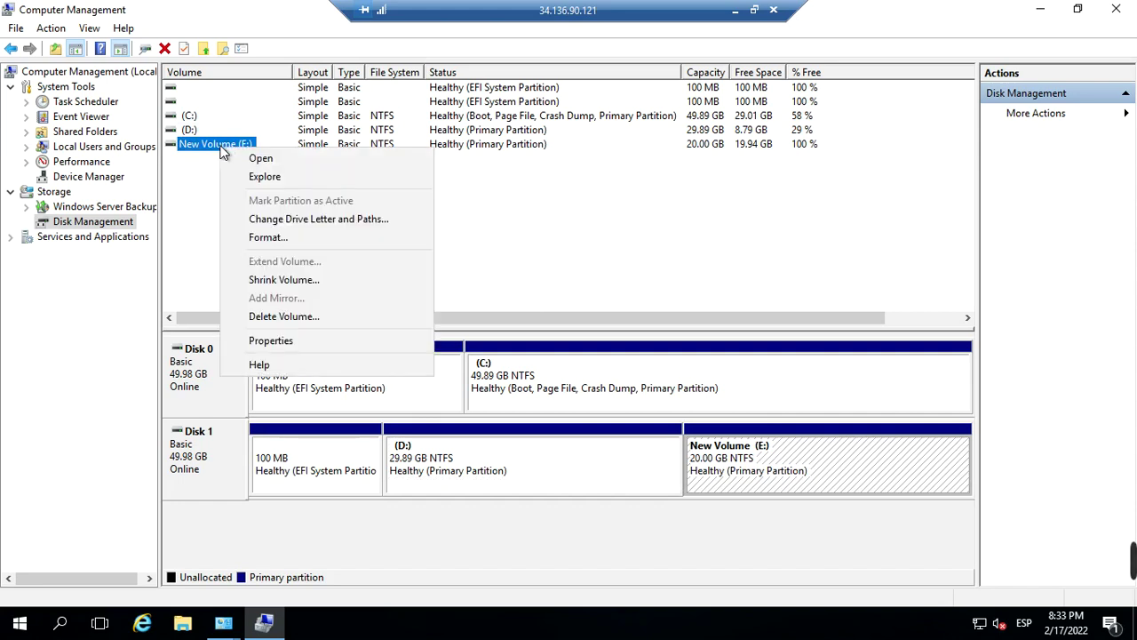
click(740, 471)
right_click(738, 469)
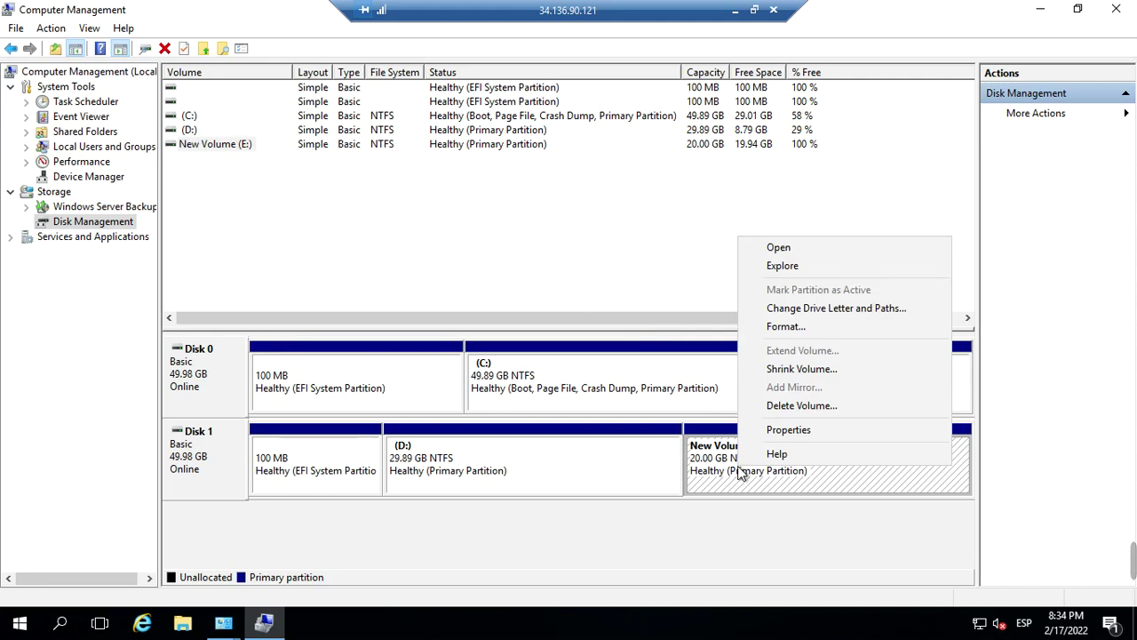
click(727, 469)
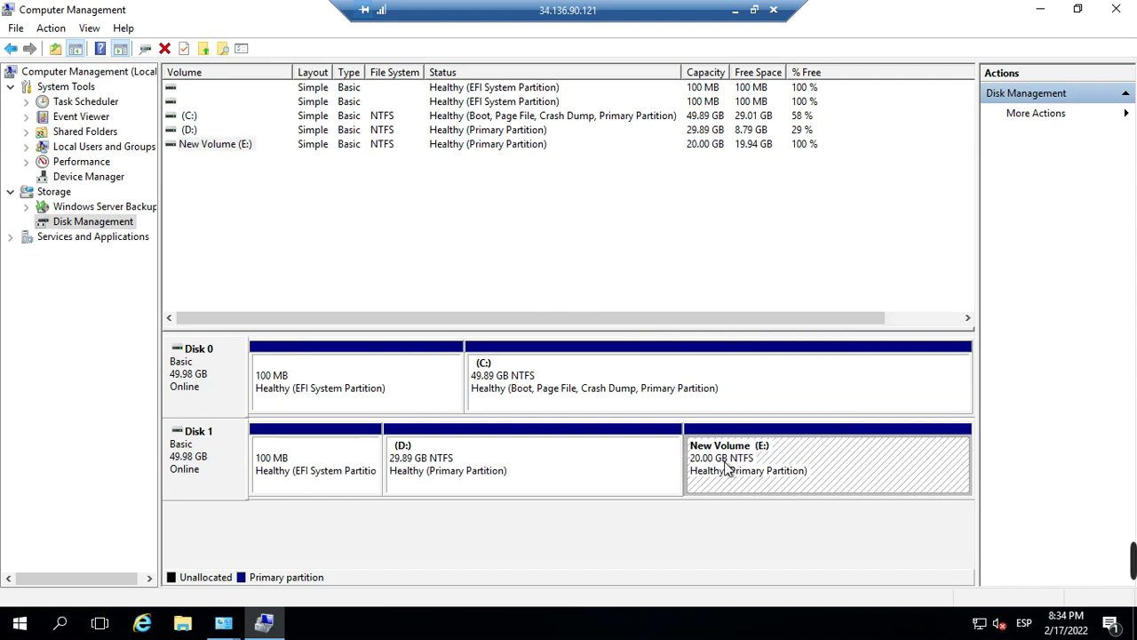
right_click(743, 471)
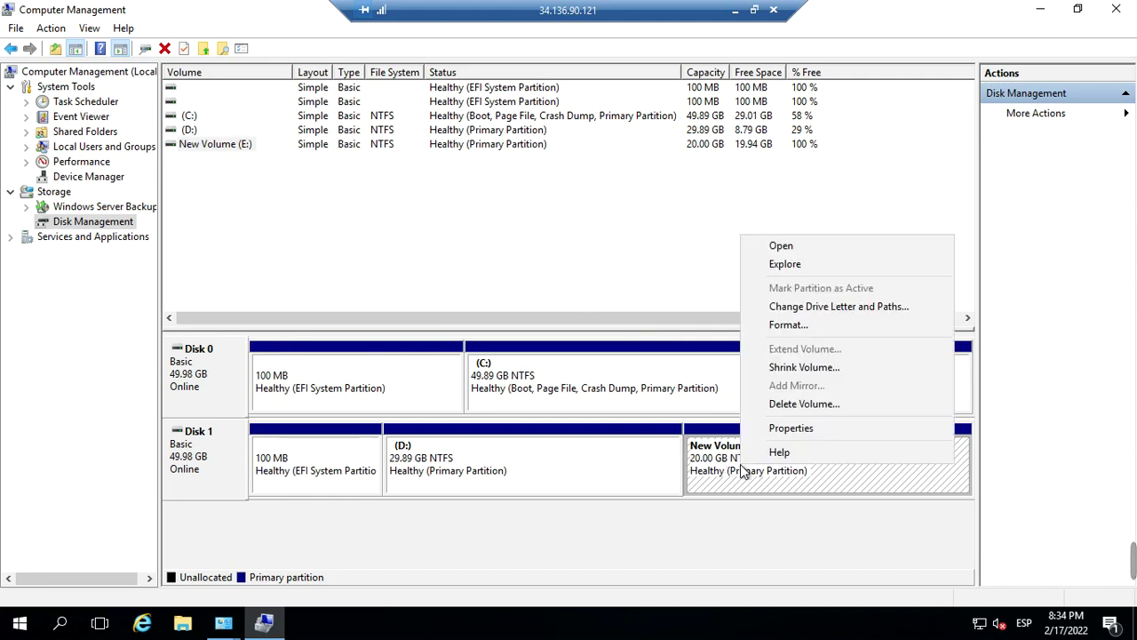
click(812, 326)
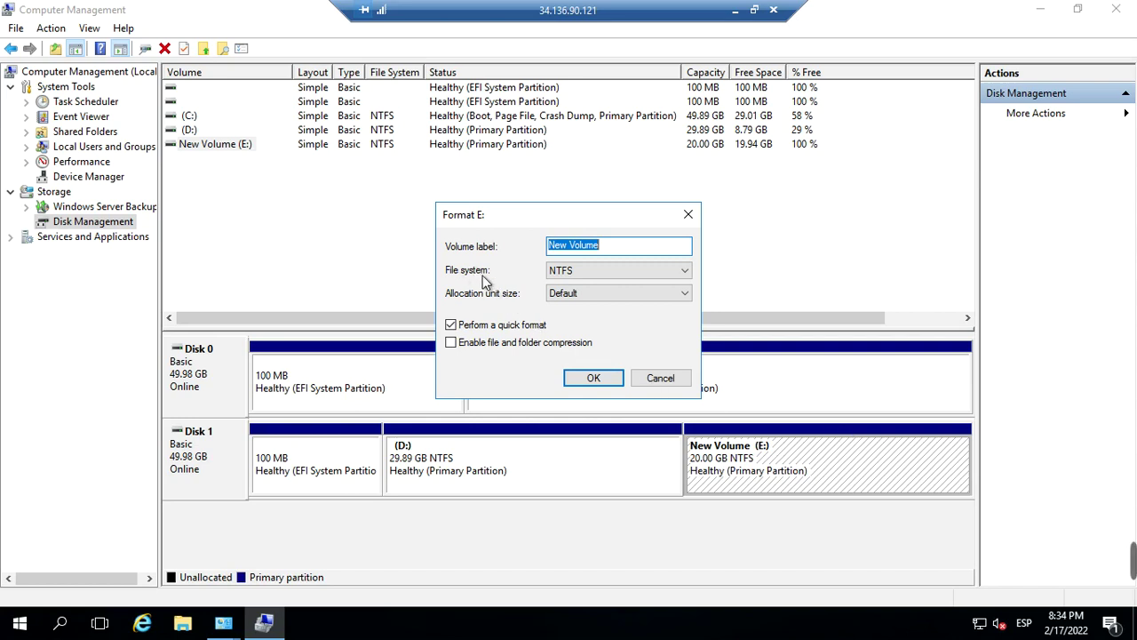
click(662, 270)
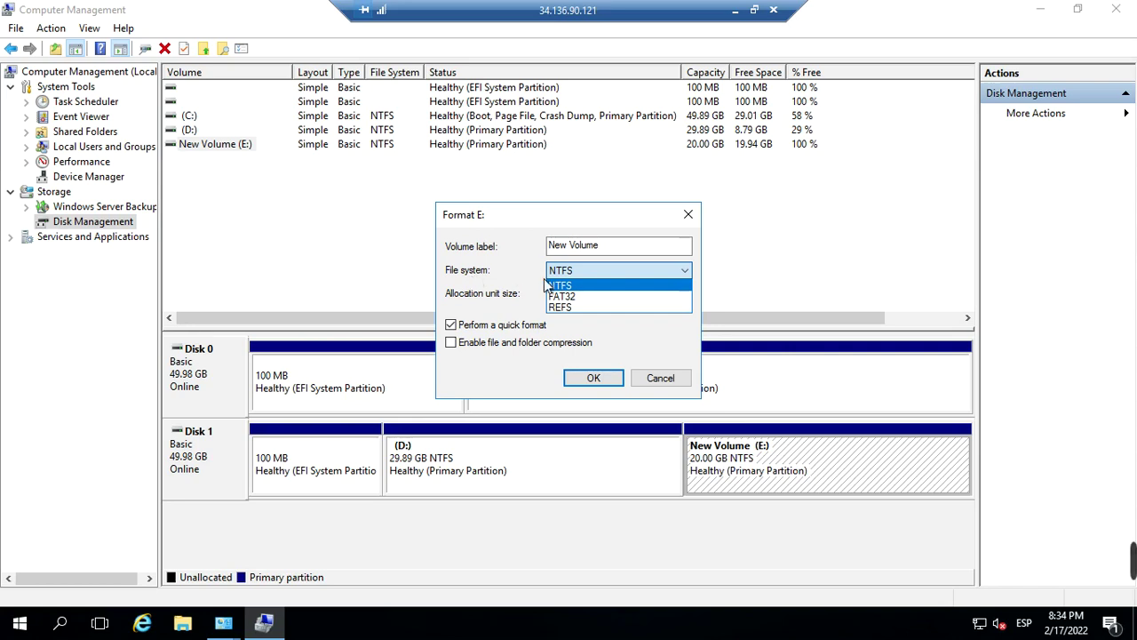
click(585, 296)
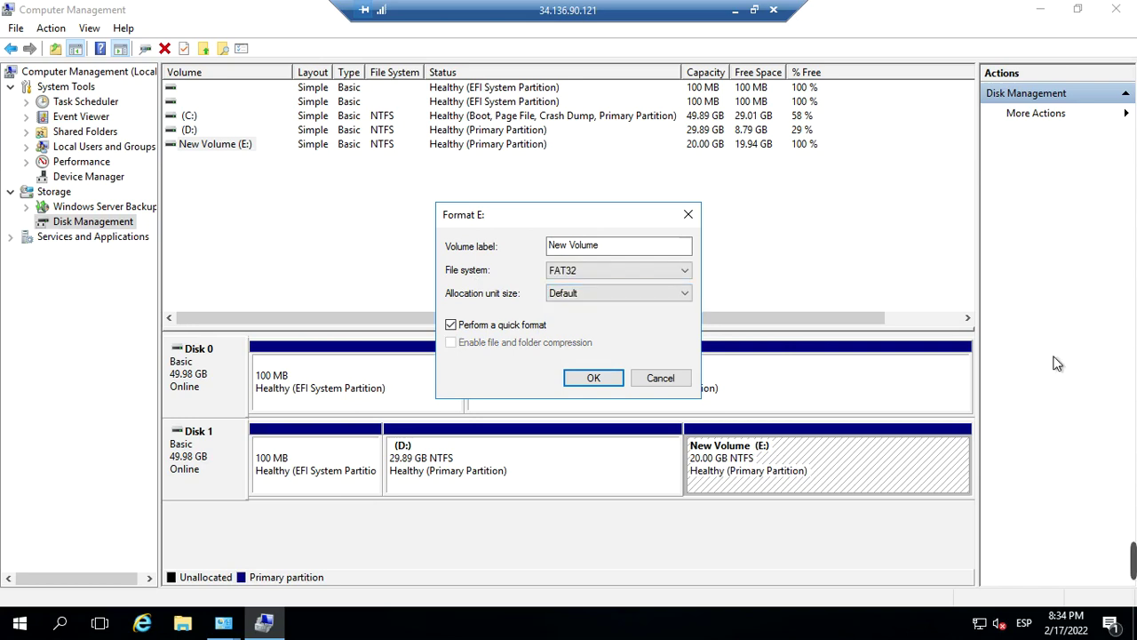
click(594, 379)
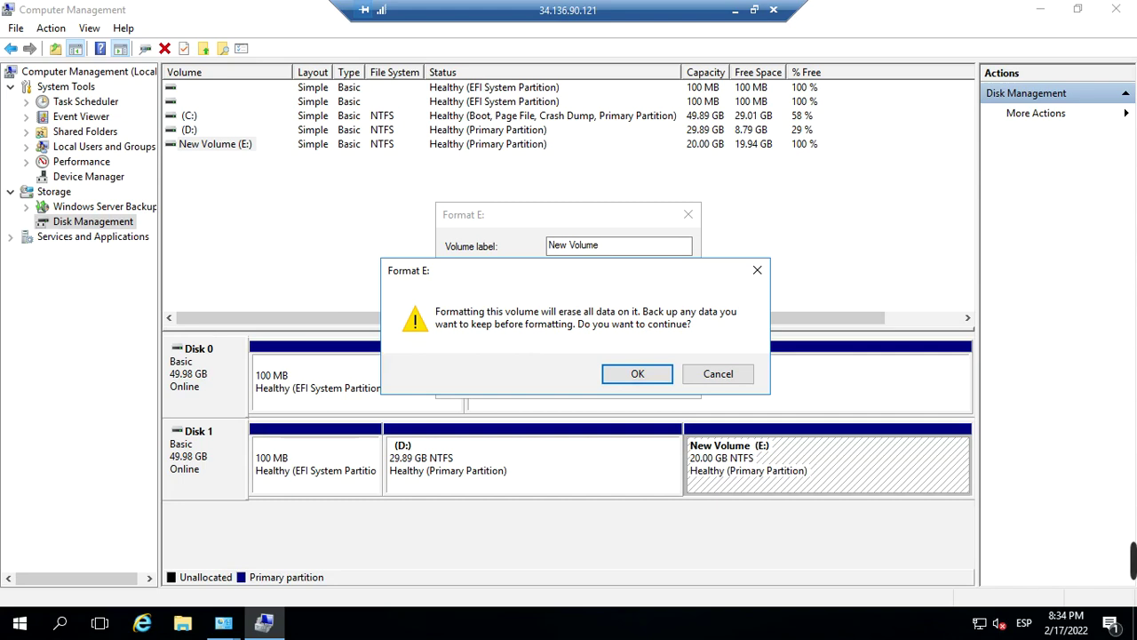
click(639, 374)
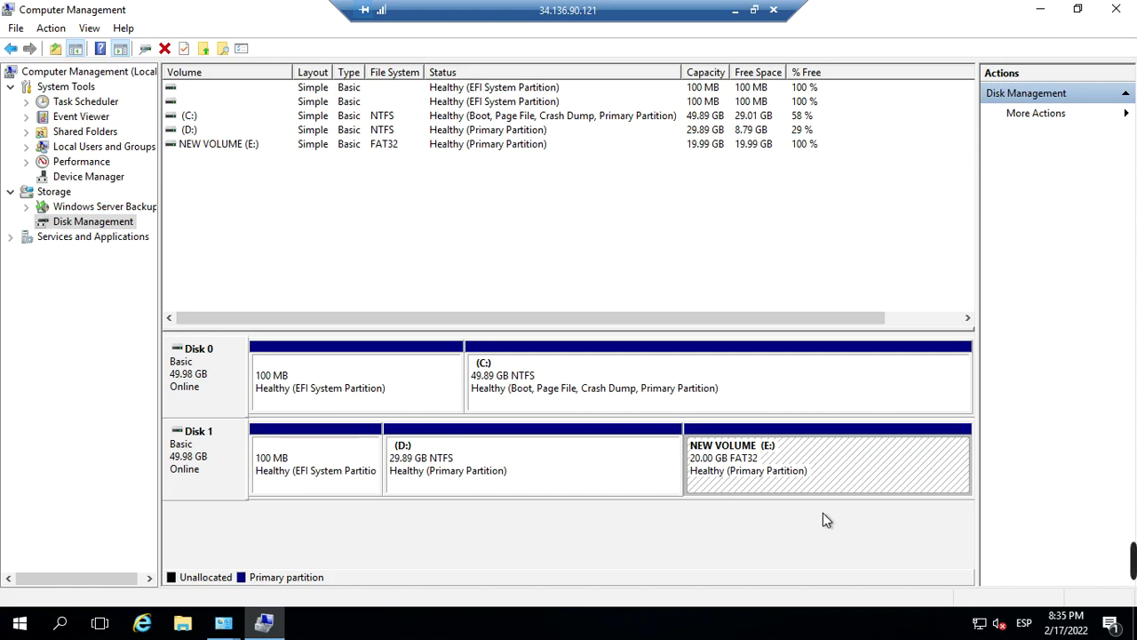
click(780, 475)
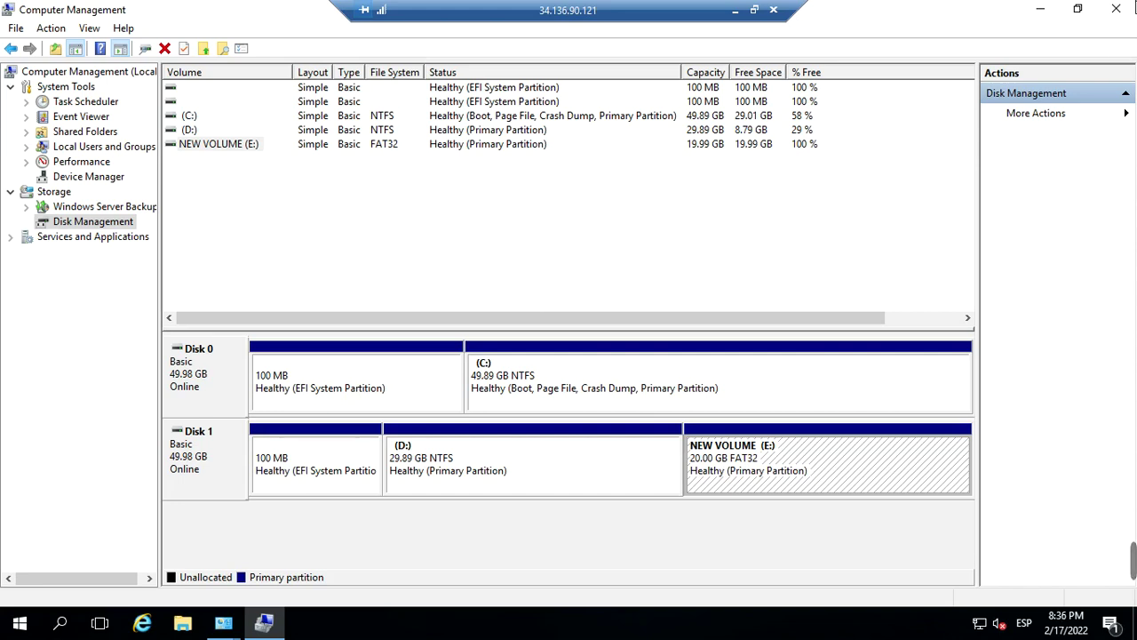
- Close Computer Management, Administrative Tools and Control Panel to return to the server's desktop
click(1117, 9)
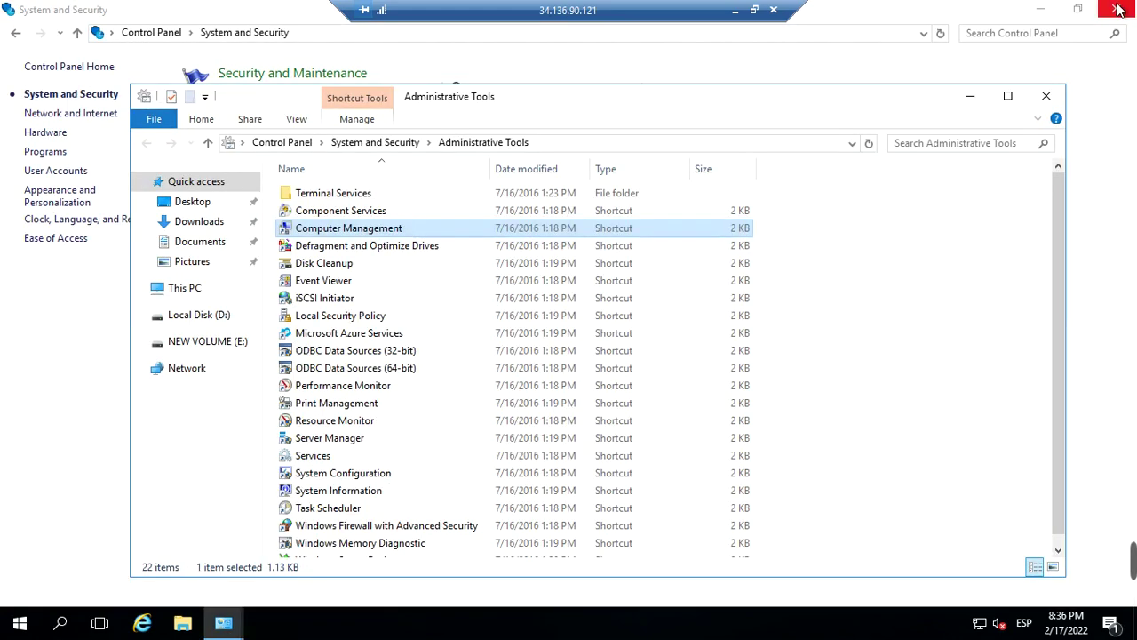
click(1046, 96)
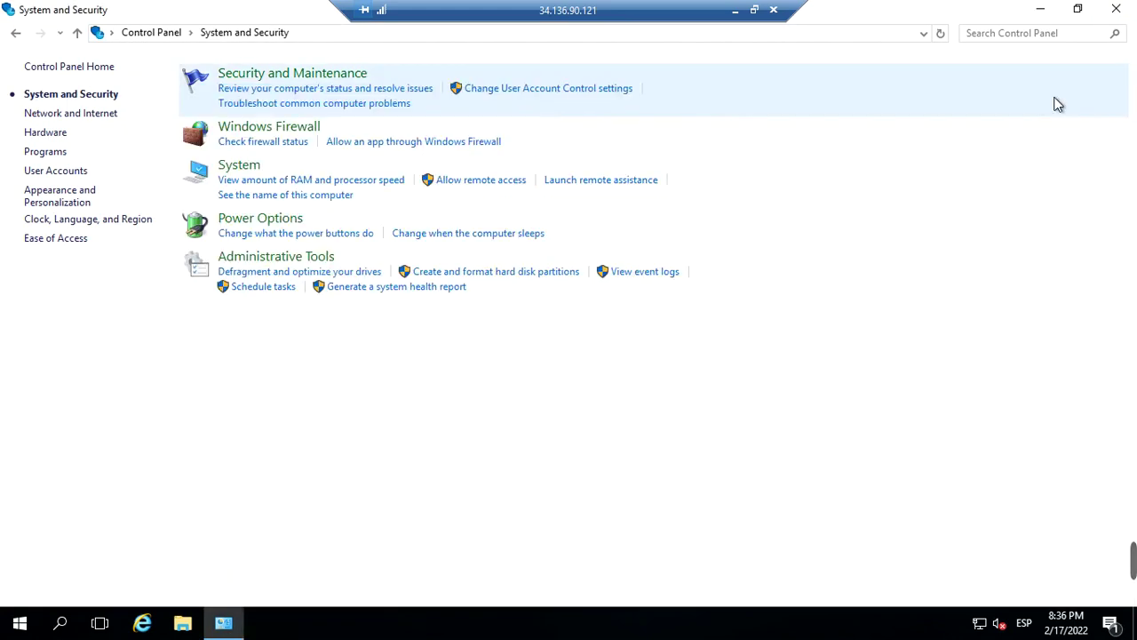
click(1116, 9)
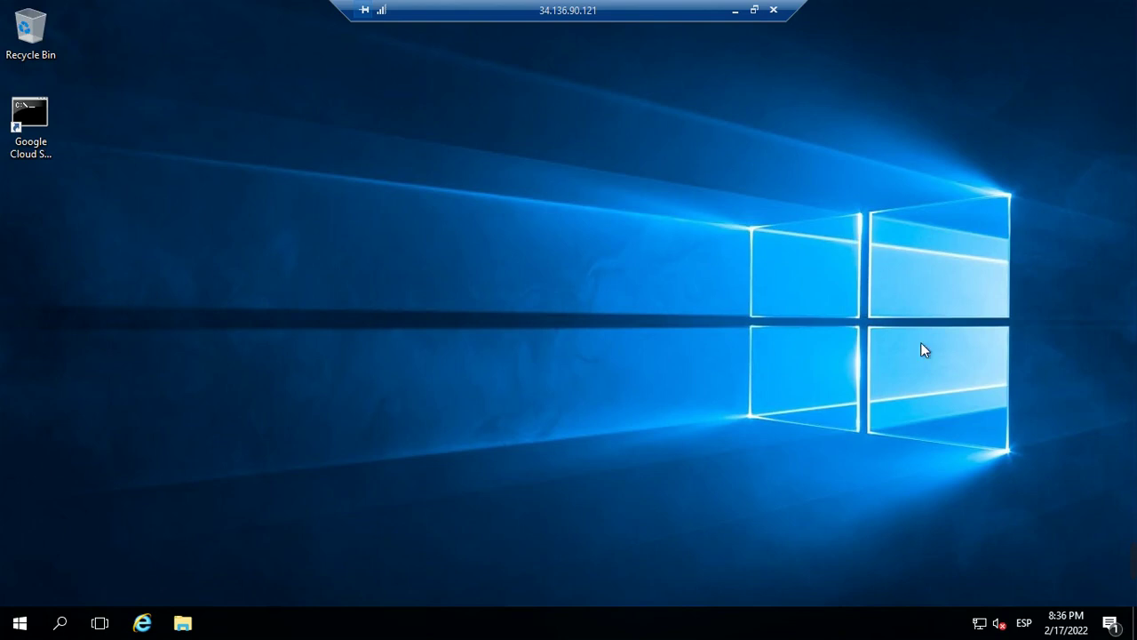
mouse_move(1121, 540)
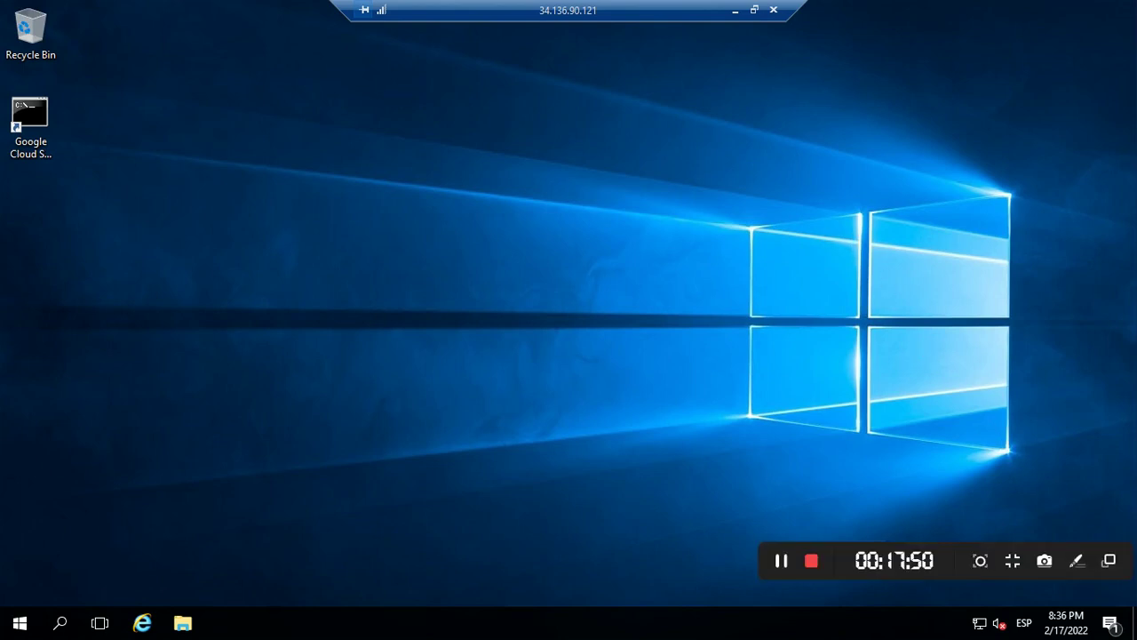